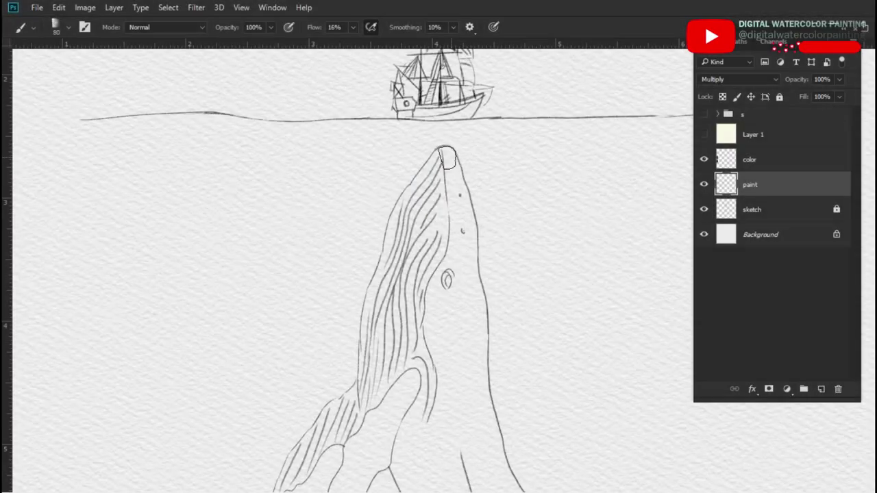
Step: Paint a pale blue-grey watercolour stroke down the whale's head over the pencil sketch
{"action": "mouse_move", "coordinate": [446, 158]}
{"action": "left_mouse_down"}
{"action": "mouse_move", "coordinate": [402, 211]}
{"action": "mouse_move", "coordinate": [446, 162]}
{"action": "left_mouse_up"}
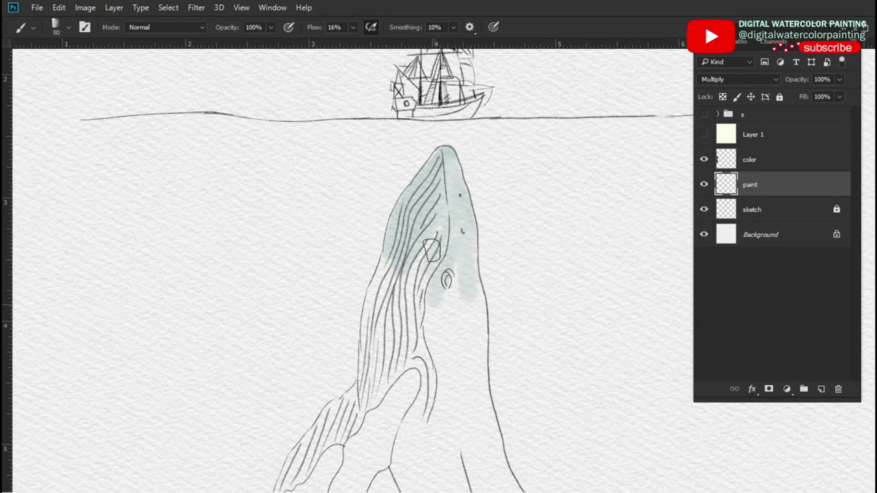
Step: Extend the blue-grey wash down the whale's left flank, right side, lower-left body and fin
{"action": "mouse_move", "coordinate": [430, 250]}
{"action": "left_mouse_down"}
{"action": "mouse_move", "coordinate": [385, 315]}
{"action": "mouse_move", "coordinate": [364, 379]}
{"action": "mouse_move", "coordinate": [431, 432]}
{"action": "left_mouse_up"}
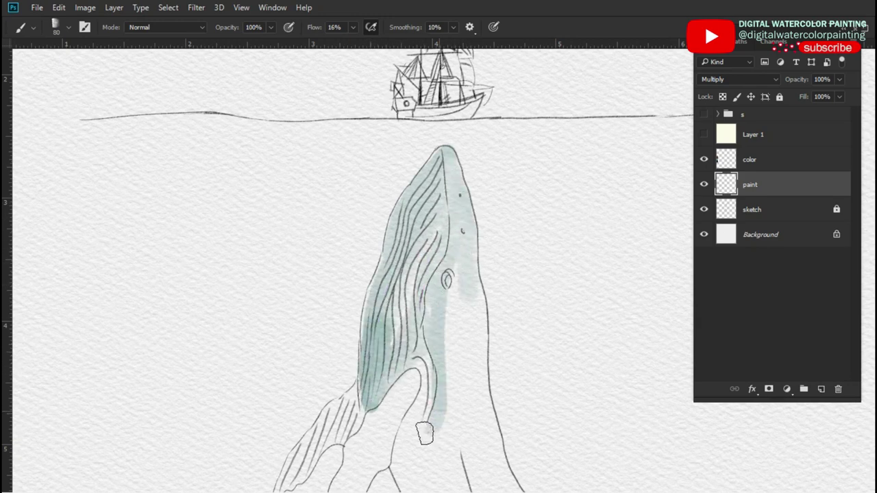
{"action": "left_click_drag", "start_coordinate": [442, 274], "coordinate": [459, 432]}
{"action": "left_click_drag", "start_coordinate": [469, 288], "coordinate": [476, 411]}
{"action": "mouse_move", "coordinate": [483, 316]}
{"action": "left_mouse_down"}
{"action": "mouse_move", "coordinate": [423, 375]}
{"action": "mouse_move", "coordinate": [412, 375]}
{"action": "left_mouse_up"}
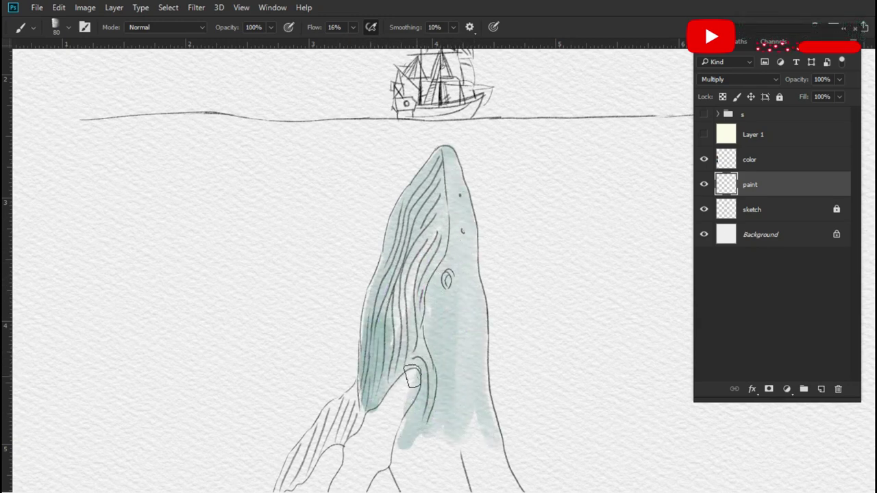
{"action": "left_click_drag", "start_coordinate": [388, 442], "coordinate": [353, 472]}
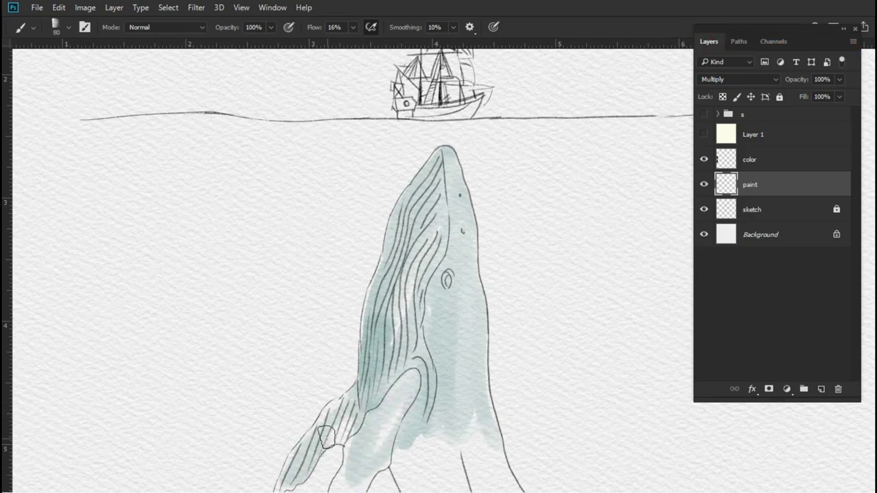
Step: Carry the wash over the whale's lower body and down toward the tail
{"action": "scroll", "coordinate": [323, 423], "scroll_direction": "down", "scroll_amount": 5}
{"action": "scroll", "coordinate": [358, 250], "scroll_direction": "up", "scroll_amount": 2}
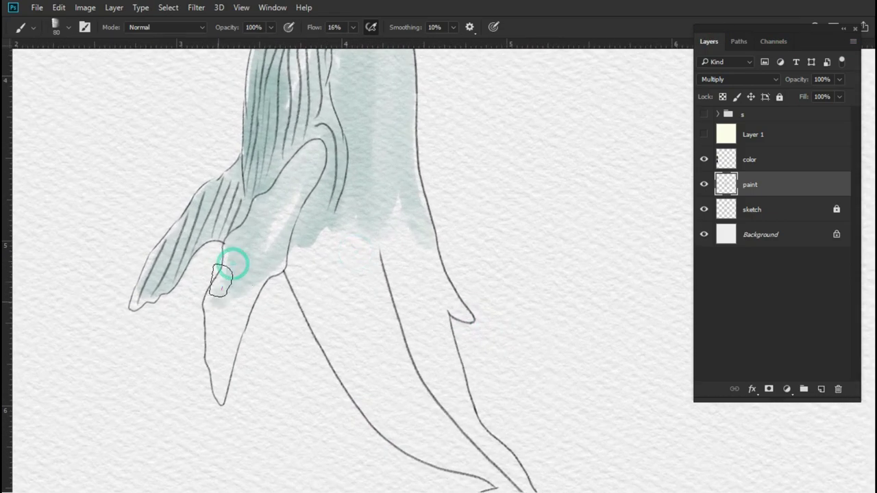
{"action": "left_click_drag", "start_coordinate": [231, 260], "coordinate": [250, 279]}
{"action": "mouse_move", "coordinate": [315, 244]}
{"action": "left_mouse_down"}
{"action": "mouse_move", "coordinate": [325, 333]}
{"action": "mouse_move", "coordinate": [320, 251]}
{"action": "mouse_move", "coordinate": [407, 368]}
{"action": "mouse_move", "coordinate": [402, 227]}
{"action": "mouse_move", "coordinate": [438, 249]}
{"action": "mouse_move", "coordinate": [473, 441]}
{"action": "left_mouse_up"}
{"action": "scroll", "coordinate": [473, 440], "scroll_direction": "down", "scroll_amount": 3}
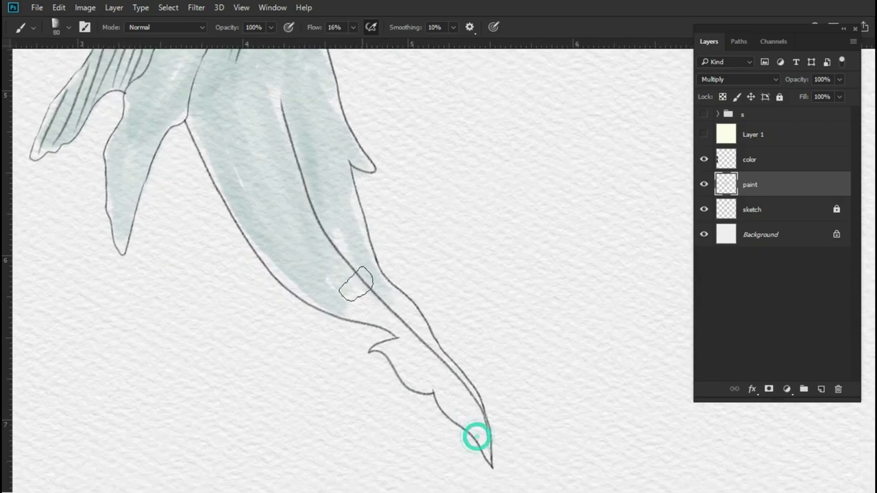
{"action": "mouse_move", "coordinate": [411, 343]}
{"action": "left_mouse_down"}
{"action": "mouse_move", "coordinate": [336, 294]}
{"action": "mouse_move", "coordinate": [404, 344]}
{"action": "left_mouse_up"}
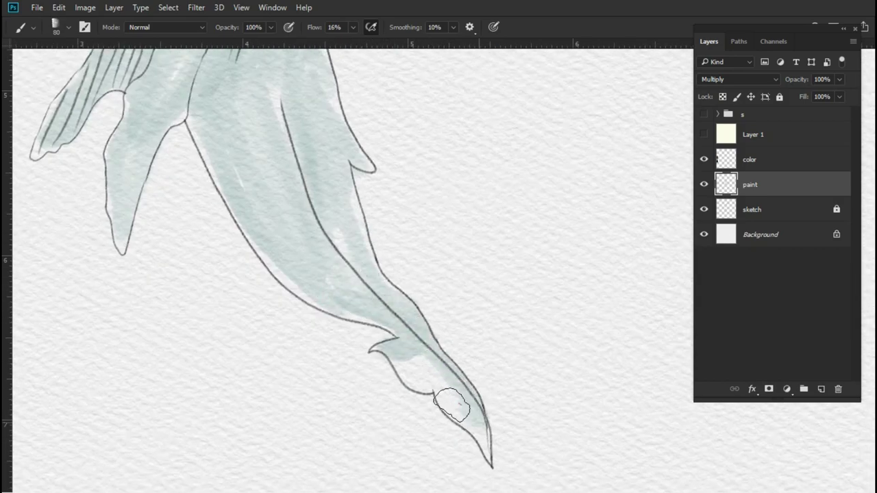
{"action": "left_click_drag", "start_coordinate": [274, 259], "coordinate": [349, 186]}
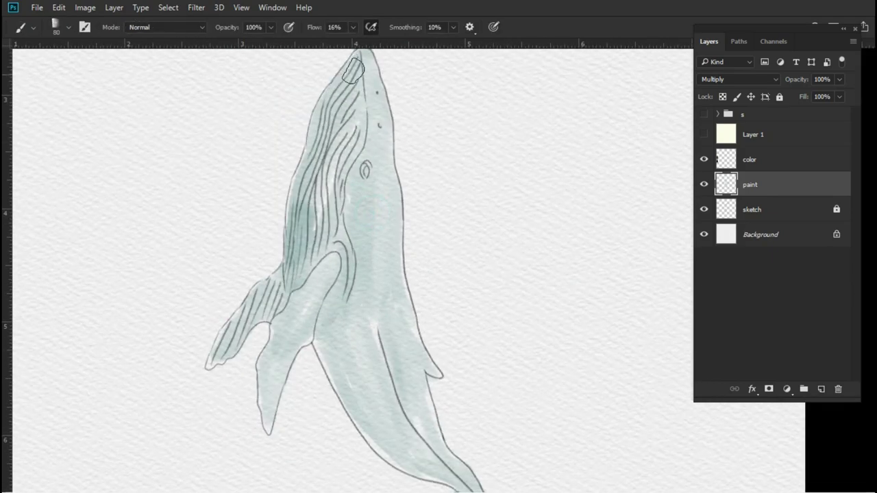
{"action": "scroll", "coordinate": [363, 99], "scroll_direction": "up", "scroll_amount": 1}
{"action": "left_click_drag", "start_coordinate": [461, 274], "coordinate": [336, 274]}
Step: Review the fully washed whale in full-screen mode with the whole canvas fitted to view
{"action": "key", "text": "f"}
{"action": "scroll", "coordinate": [337, 274], "scroll_direction": "up", "scroll_amount": 2}
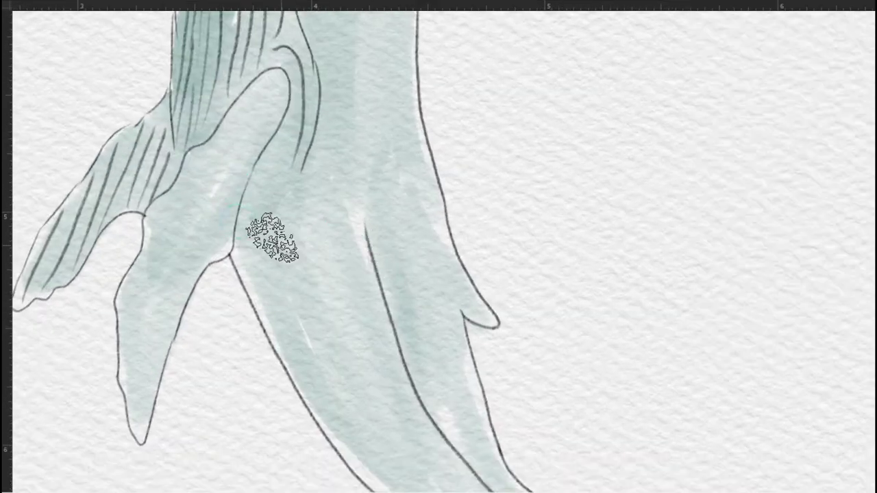
{"action": "scroll", "coordinate": [247, 272], "scroll_direction": "down", "scroll_amount": 5}
{"action": "scroll", "coordinate": [440, 254], "scroll_direction": "up", "scroll_amount": 10}
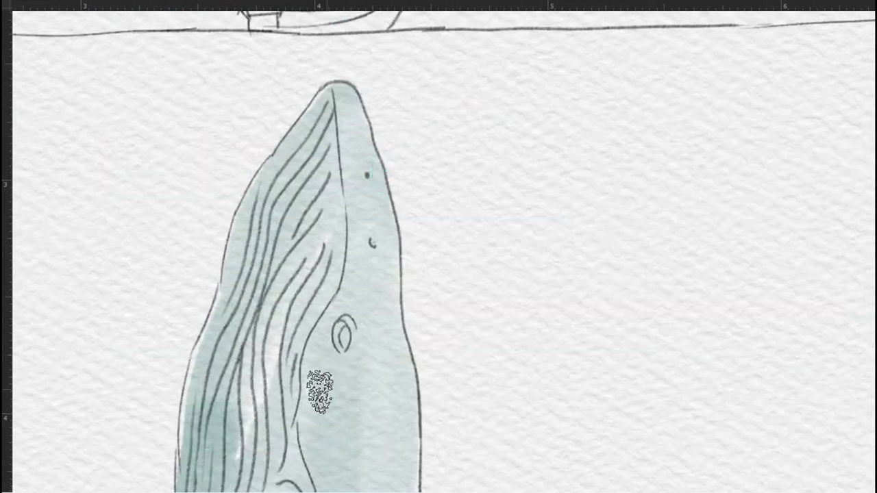
{"action": "key", "text": "ctrl+0"}
Step: Restore the panels and rotate the canvas view so the whale lies horizontally
{"action": "key", "text": "f"}
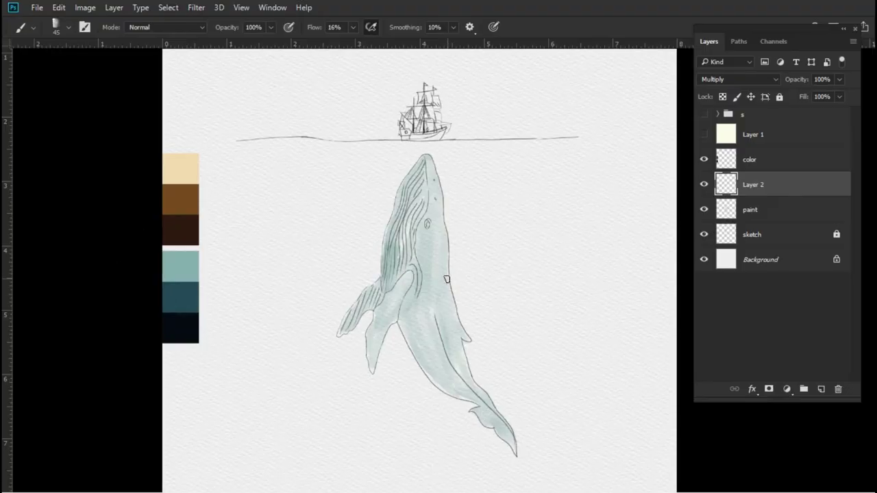
{"action": "scroll", "coordinate": [442, 277], "scroll_direction": "up", "scroll_amount": 3}
{"action": "scroll", "coordinate": [360, 175], "scroll_direction": "up", "scroll_amount": 1}
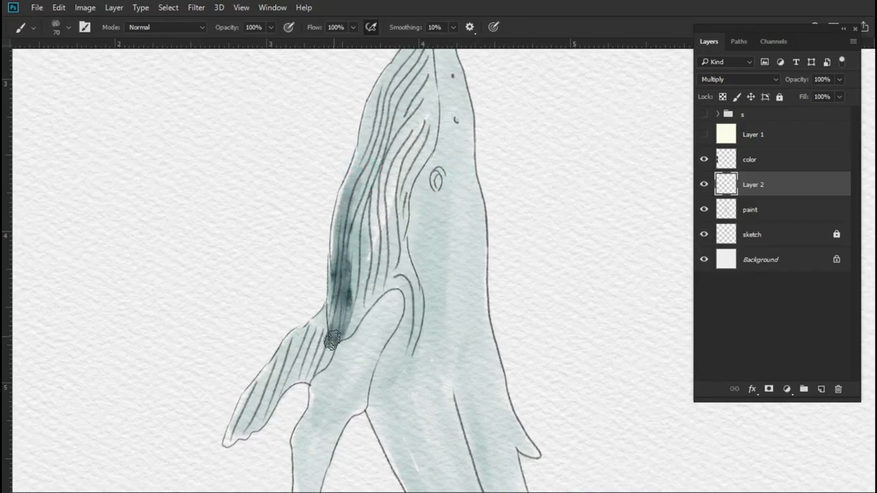
{"action": "scroll", "coordinate": [328, 191], "scroll_direction": "down", "scroll_amount": 3}
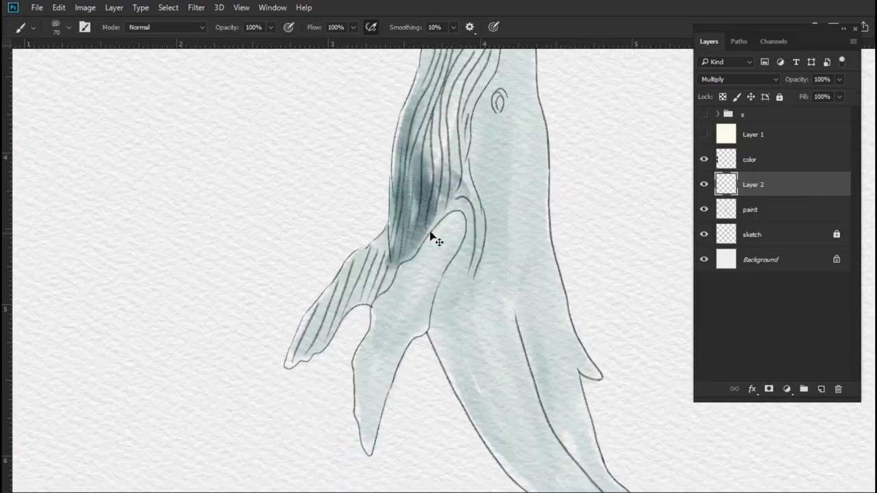
{"action": "key", "text": "r"}
{"action": "left_click_drag", "start_coordinate": [493, 212], "coordinate": [431, 268]}
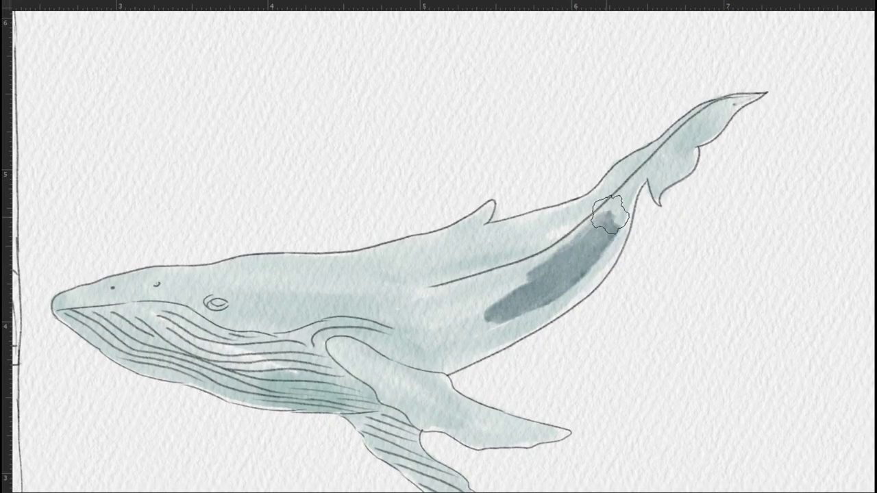
Step: Paint dark grey-blue strokes near the tail fluke tip and down the tail stalk
{"action": "scroll", "coordinate": [728, 116], "scroll_direction": "up", "scroll_amount": 2}
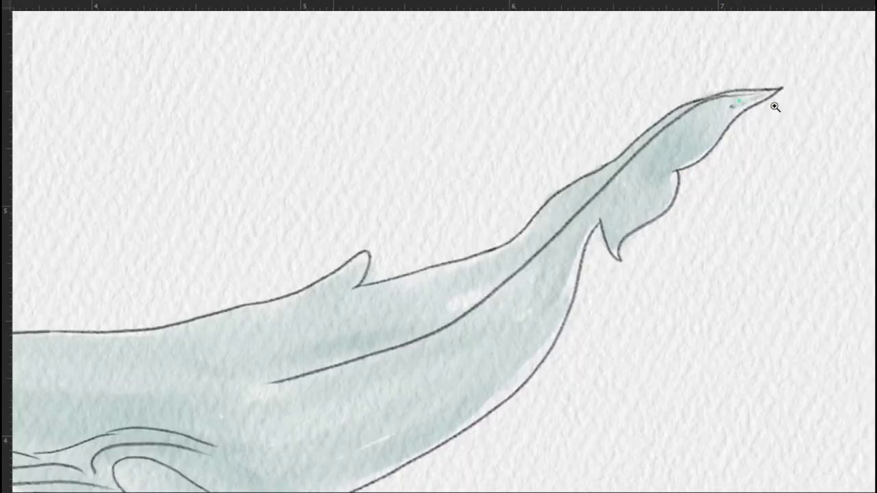
{"action": "scroll", "coordinate": [728, 116], "scroll_direction": "up", "scroll_amount": 1}
{"action": "mouse_move", "coordinate": [541, 202]}
{"action": "left_mouse_down"}
{"action": "mouse_move", "coordinate": [583, 202]}
{"action": "mouse_move", "coordinate": [470, 335]}
{"action": "left_mouse_up"}
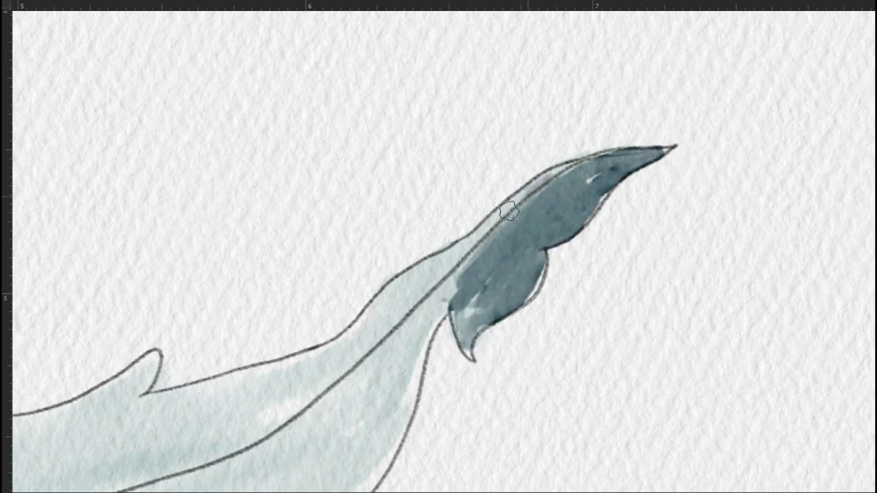
{"action": "left_click_drag", "start_coordinate": [430, 310], "coordinate": [342, 434]}
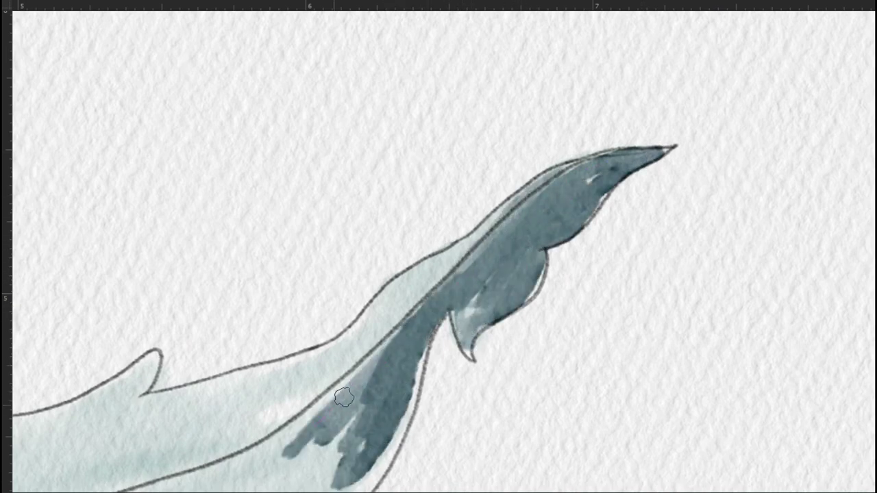
{"action": "scroll", "coordinate": [355, 479], "scroll_direction": "down", "scroll_amount": 5}
Step: Paint a long dark stroke along the whale's underside
{"action": "scroll", "coordinate": [364, 297], "scroll_direction": "left", "scroll_amount": 3}
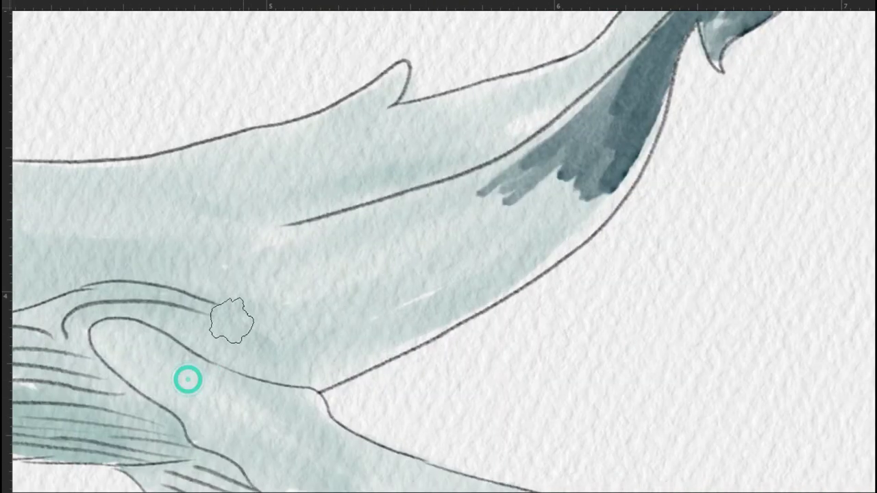
{"action": "mouse_move", "coordinate": [159, 269]}
{"action": "left_mouse_down"}
{"action": "mouse_move", "coordinate": [470, 196]}
{"action": "mouse_move", "coordinate": [498, 209]}
{"action": "mouse_move", "coordinate": [146, 304]}
{"action": "mouse_move", "coordinate": [420, 294]}
{"action": "mouse_move", "coordinate": [167, 342]}
{"action": "mouse_move", "coordinate": [308, 366]}
{"action": "mouse_move", "coordinate": [589, 205]}
{"action": "mouse_move", "coordinate": [651, 75]}
{"action": "mouse_move", "coordinate": [460, 264]}
{"action": "left_mouse_up"}
{"action": "scroll", "coordinate": [554, 184], "scroll_direction": "up", "scroll_amount": 5}
{"action": "scroll", "coordinate": [554, 184], "scroll_direction": "right", "scroll_amount": 3}
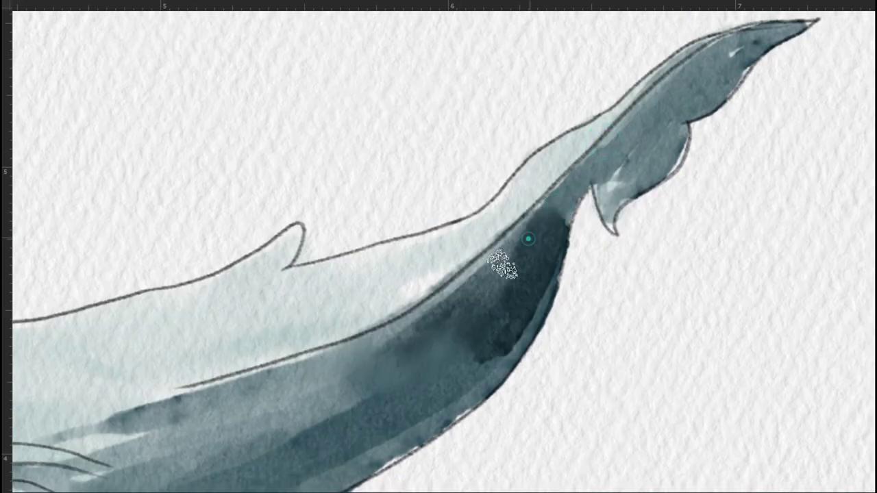
{"action": "scroll", "coordinate": [501, 261], "scroll_direction": "down", "scroll_amount": 4}
{"action": "scroll", "coordinate": [501, 261], "scroll_direction": "left", "scroll_amount": 3}
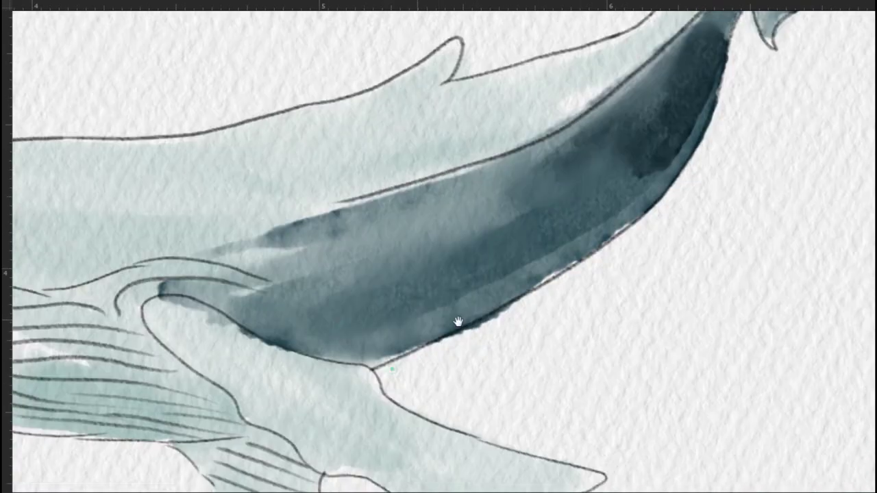
{"action": "scroll", "coordinate": [346, 341], "scroll_direction": "up", "scroll_amount": 5}
{"action": "scroll", "coordinate": [599, 171], "scroll_direction": "right", "scroll_amount": 5}
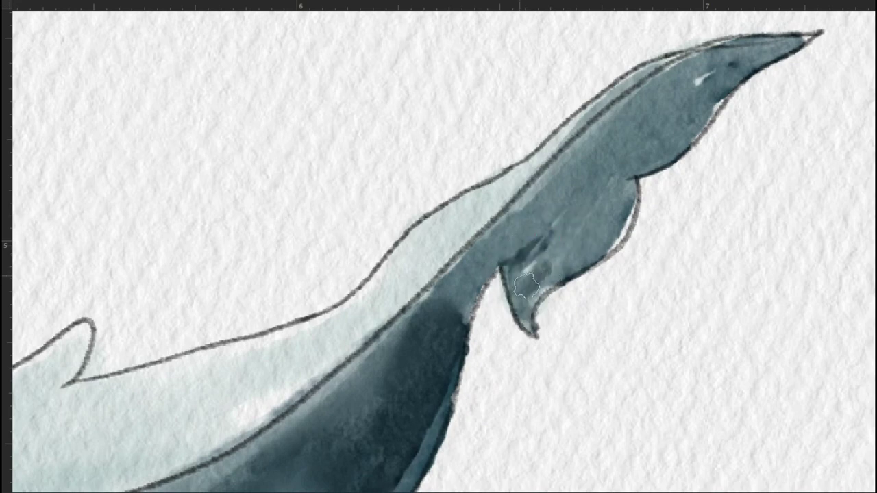
Step: Pick another watercolour brush preset and darken the flipper's inner curve
{"action": "right_click", "coordinate": [596, 269]}
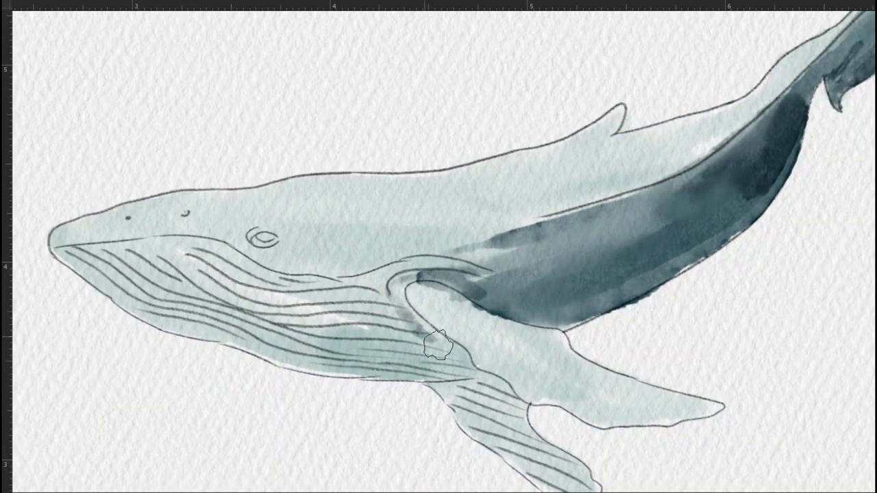
{"action": "scroll", "coordinate": [280, 369], "scroll_direction": "up", "scroll_amount": 3}
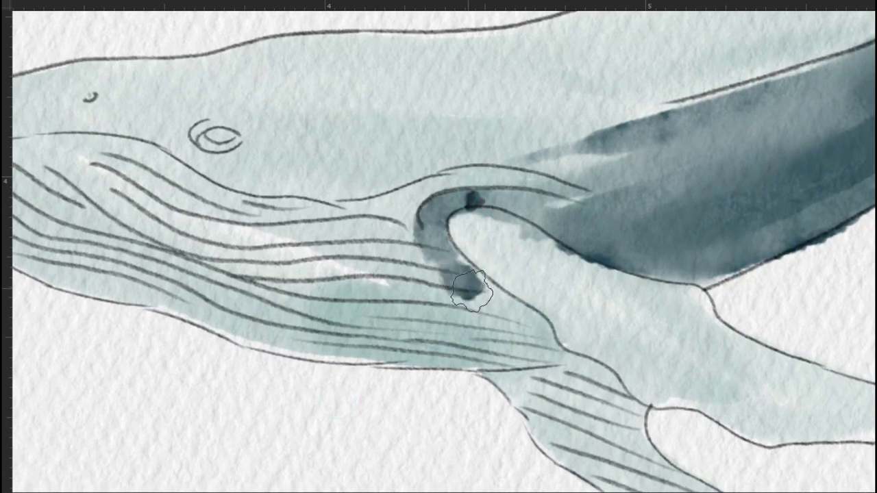
{"action": "left_click_drag", "start_coordinate": [470, 196], "coordinate": [438, 288]}
{"action": "mouse_move", "coordinate": [425, 225]}
{"action": "left_mouse_down"}
{"action": "mouse_move", "coordinate": [449, 255]}
{"action": "mouse_move", "coordinate": [466, 352]}
{"action": "mouse_move", "coordinate": [226, 325]}
{"action": "mouse_move", "coordinate": [479, 301]}
{"action": "mouse_move", "coordinate": [327, 291]}
{"action": "mouse_move", "coordinate": [381, 249]}
{"action": "mouse_move", "coordinate": [171, 319]}
{"action": "mouse_move", "coordinate": [363, 280]}
{"action": "left_mouse_up"}
{"action": "scroll", "coordinate": [507, 251], "scroll_direction": "down", "scroll_amount": 2}
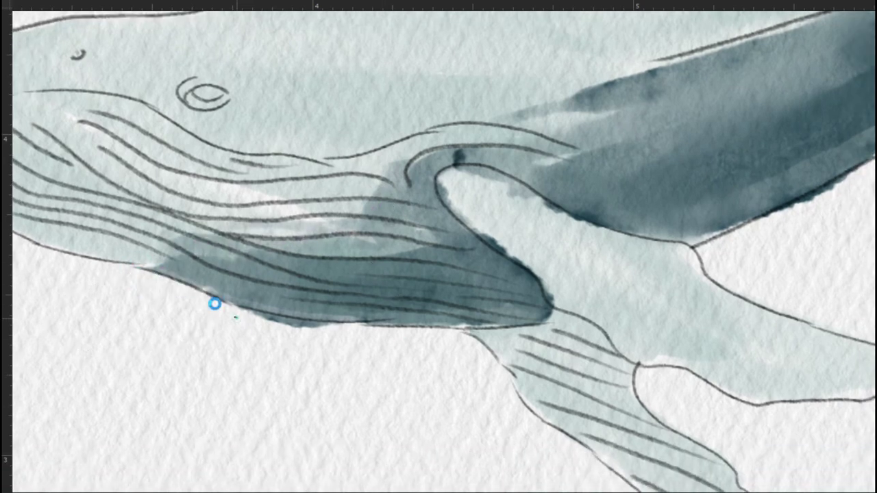
Step: Lasso narrow strips along the flipper edge and the body's lower edge
{"action": "left_click_drag", "start_coordinate": [441, 186], "coordinate": [530, 198]}
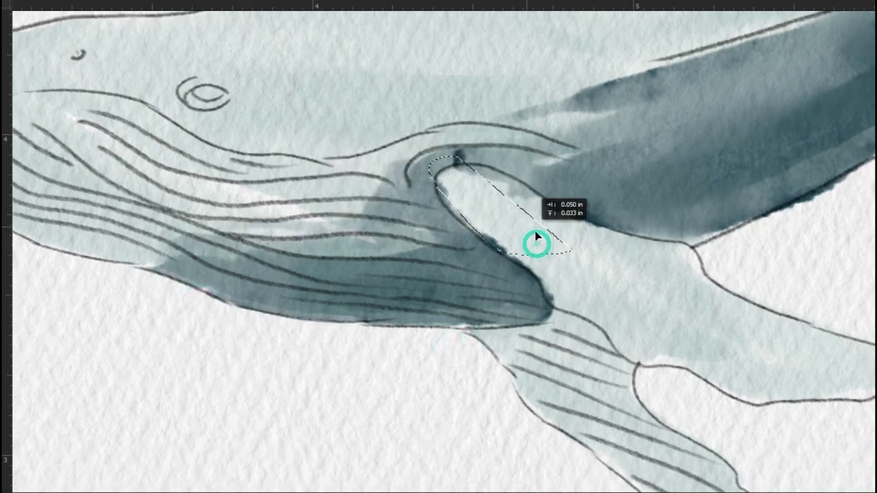
{"action": "key", "text": "ctrl+plus"}
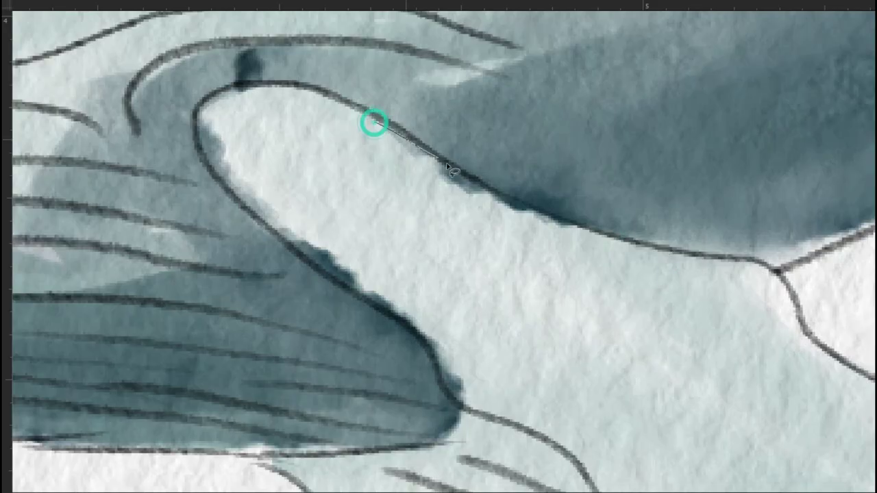
{"action": "left_click_drag", "start_coordinate": [421, 166], "coordinate": [424, 227]}
{"action": "key", "text": "F7"}
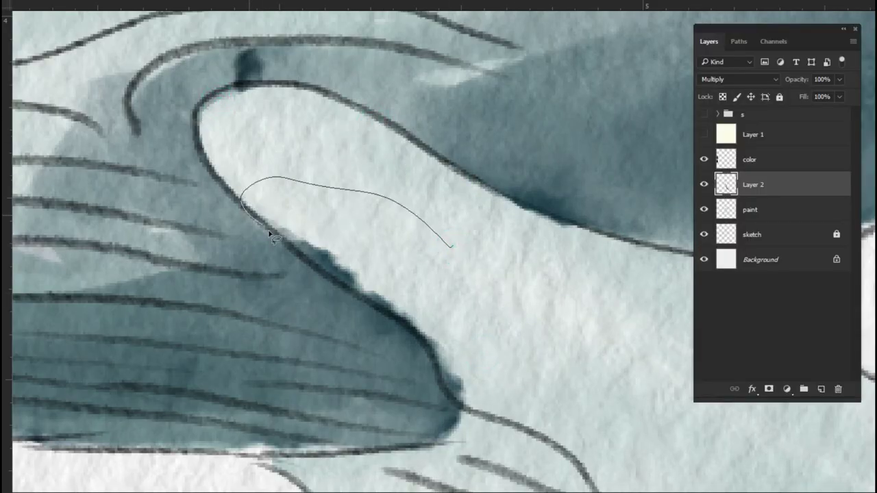
{"action": "left_click_drag", "start_coordinate": [267, 220], "coordinate": [538, 348]}
{"action": "left_click_drag", "start_coordinate": [420, 235], "coordinate": [523, 390]}
{"action": "scroll", "coordinate": [522, 389], "scroll_direction": "down", "scroll_amount": 5}
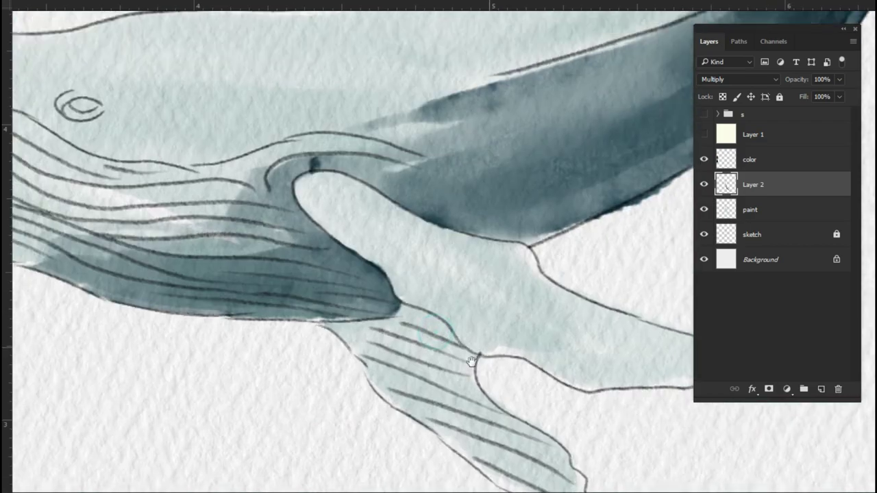
{"action": "left_click_drag", "start_coordinate": [475, 325], "coordinate": [301, 375]}
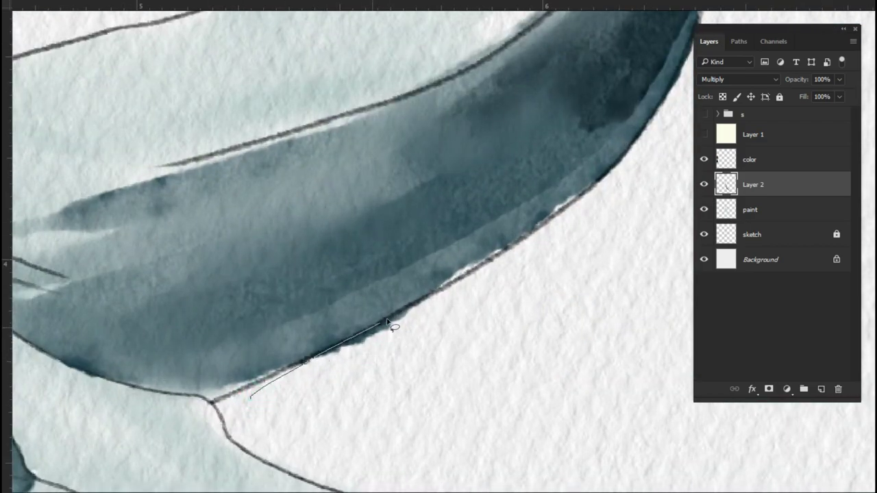
{"action": "left_click_drag", "start_coordinate": [387, 322], "coordinate": [498, 248]}
Step: Zoom in, hide the panels, and jump the view to the whale's head and throat
{"action": "left_click_drag", "start_coordinate": [535, 171], "coordinate": [556, 148]}
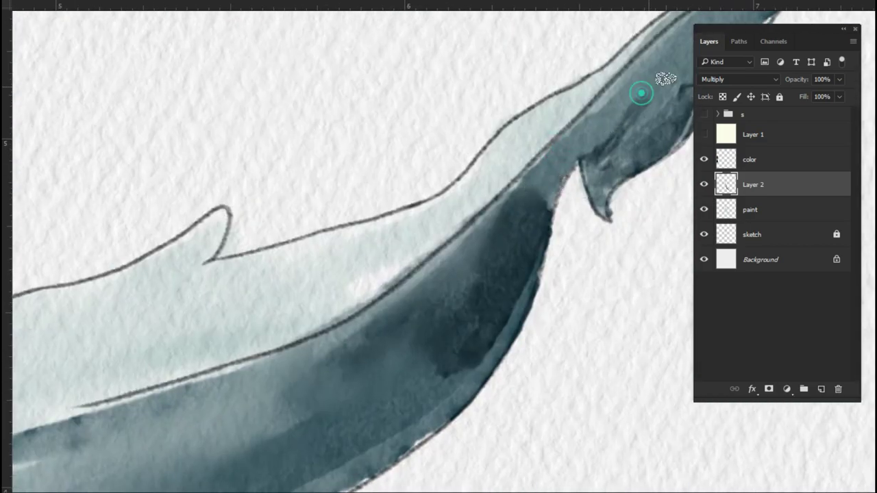
{"action": "key", "text": "F7"}
{"action": "left_click_drag", "start_coordinate": [491, 296], "coordinate": [312, 354]}
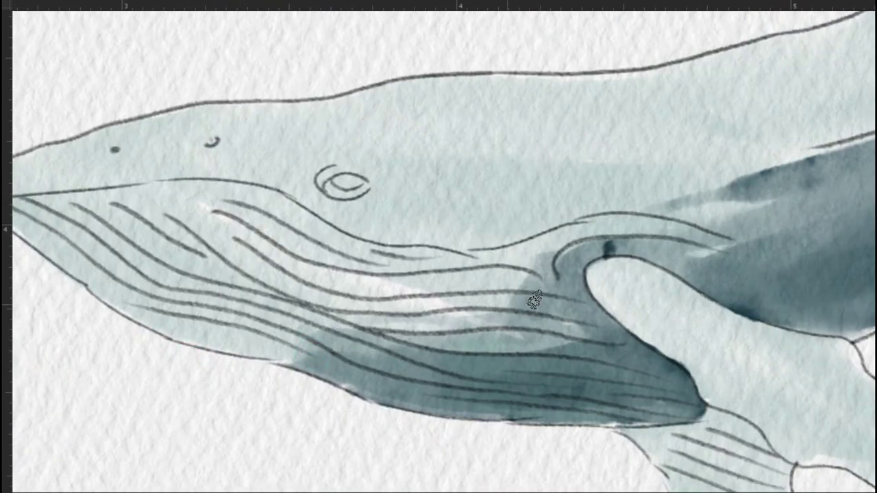
Step: Navigate around the whale, zoom into the pectoral fin, and paint a dark stroke along it
{"action": "left_click_drag", "start_coordinate": [534, 299], "coordinate": [658, 158]}
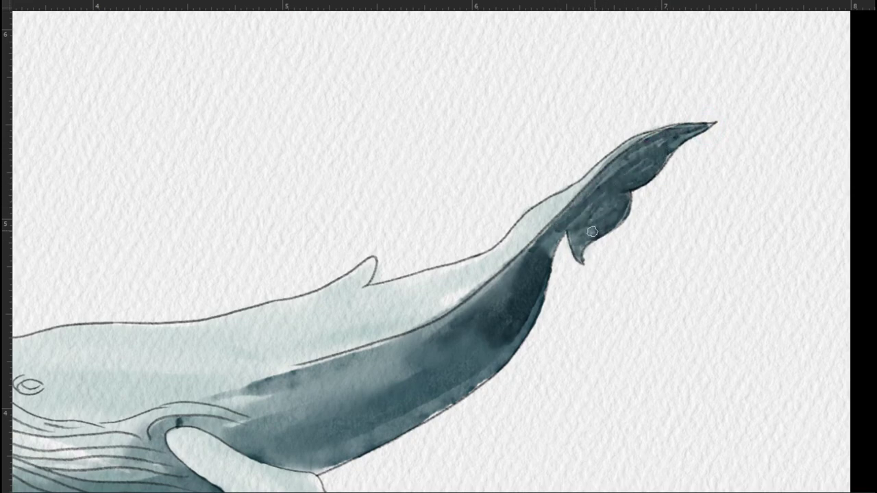
{"action": "left_click", "coordinate": [483, 271], "text": "alt"}
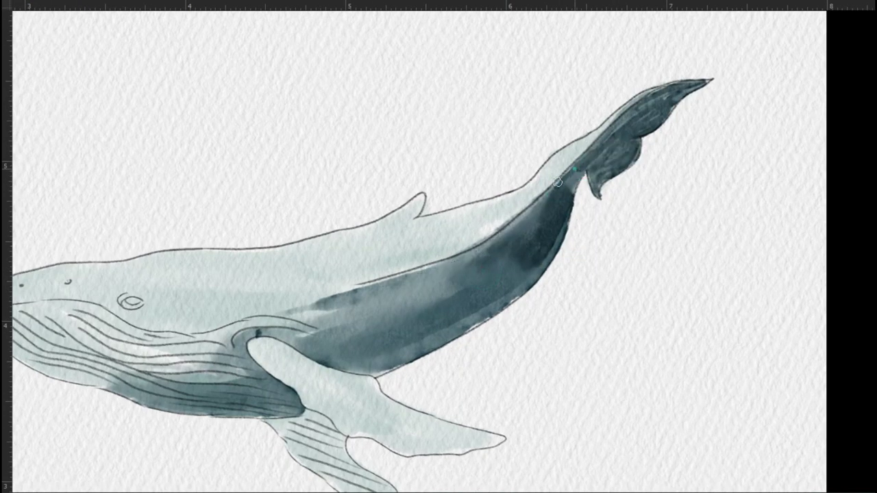
{"action": "left_click_drag", "start_coordinate": [412, 355], "coordinate": [583, 259]}
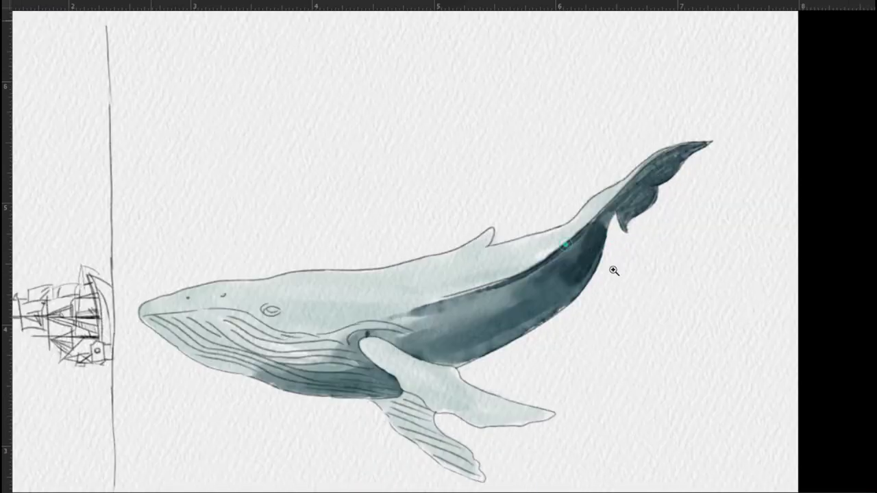
{"action": "left_click", "coordinate": [578, 281]}
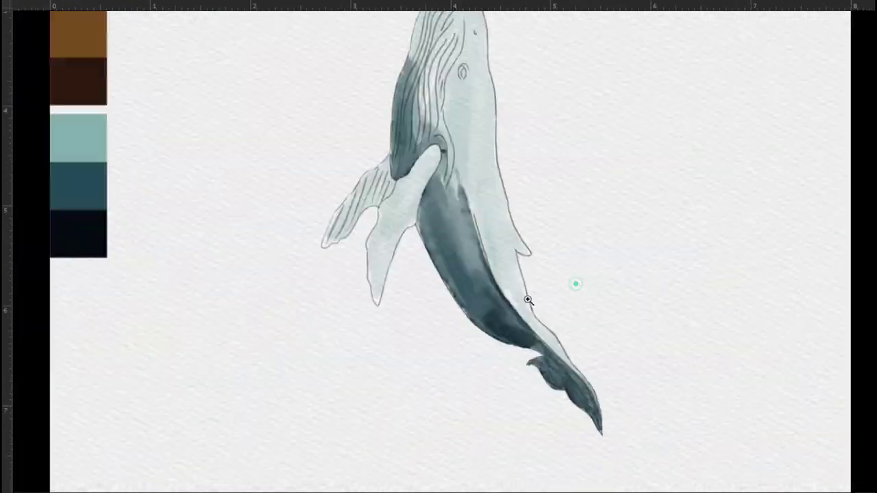
{"action": "left_click_drag", "start_coordinate": [593, 171], "coordinate": [423, 271]}
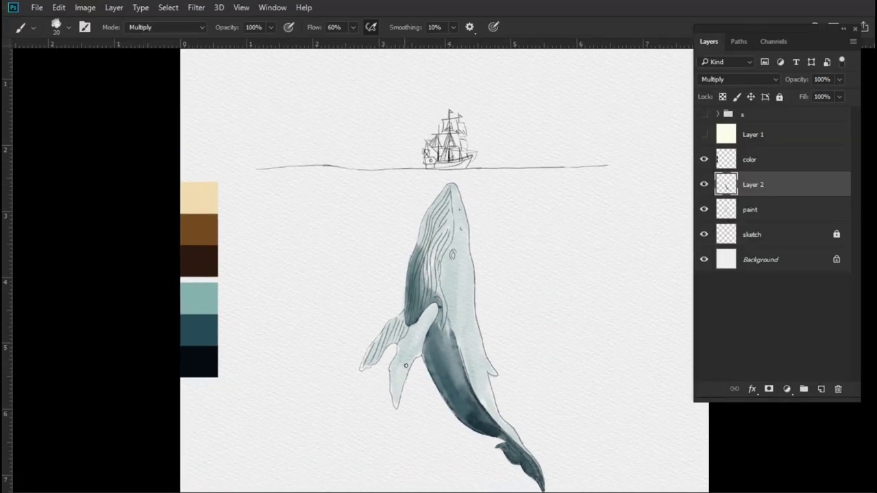
{"action": "left_click", "coordinate": [418, 370]}
{"action": "mouse_move", "coordinate": [460, 199]}
{"action": "left_mouse_down"}
{"action": "mouse_move", "coordinate": [418, 313]}
{"action": "mouse_move", "coordinate": [386, 330]}
{"action": "left_mouse_up"}
Step: Darken the pectoral fins with long strokes along their edges, rotating the view to follow them
{"action": "left_click_drag", "start_coordinate": [447, 221], "coordinate": [345, 386]}
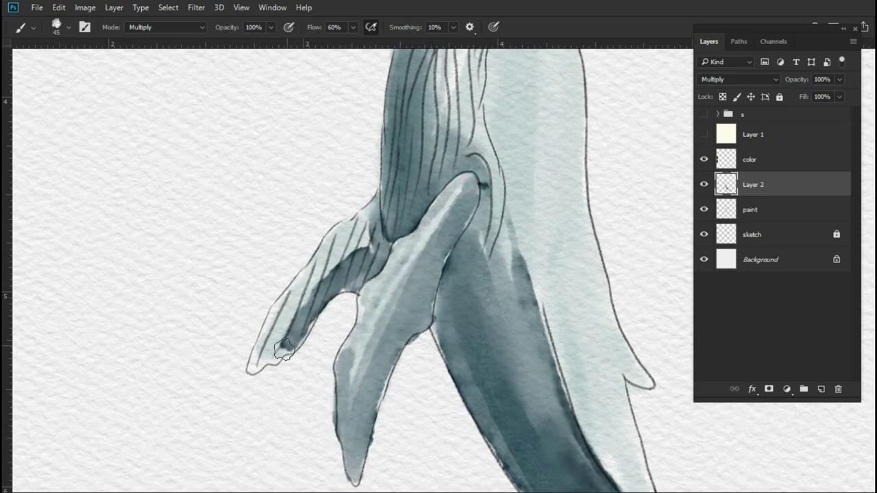
{"action": "left_click_drag", "start_coordinate": [310, 315], "coordinate": [365, 280]}
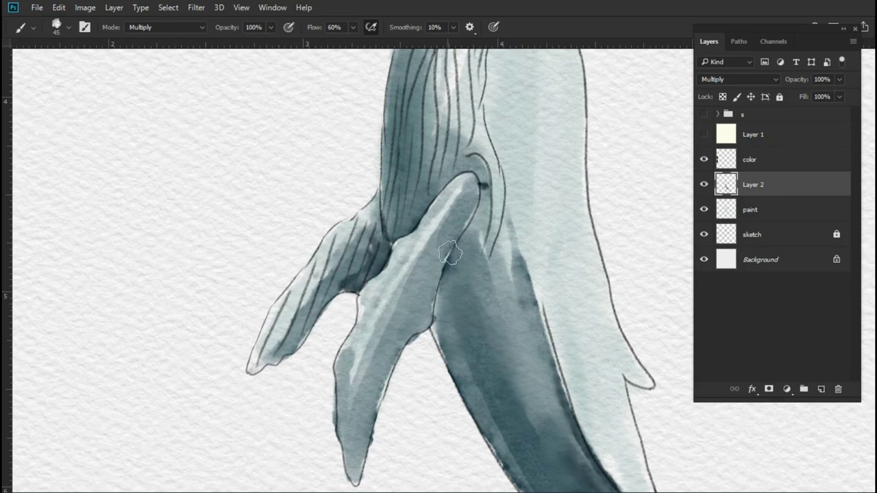
{"action": "key", "text": "r"}
{"action": "left_click_drag", "start_coordinate": [473, 260], "coordinate": [539, 229]}
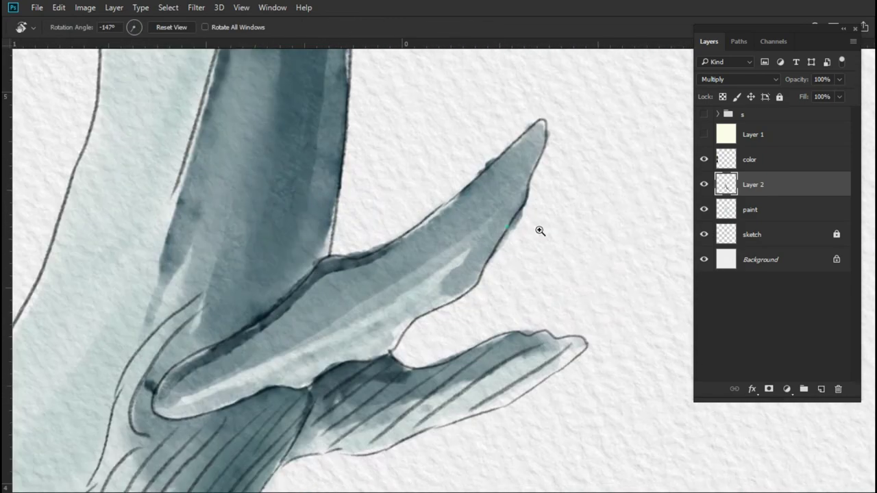
{"action": "left_click_drag", "start_coordinate": [461, 175], "coordinate": [326, 271]}
{"action": "left_click_drag", "start_coordinate": [107, 419], "coordinate": [206, 308]}
{"action": "mouse_move", "coordinate": [302, 267]}
{"action": "left_mouse_down"}
{"action": "mouse_move", "coordinate": [206, 363]}
{"action": "mouse_move", "coordinate": [597, 92]}
{"action": "left_mouse_up"}
{"action": "left_click_drag", "start_coordinate": [453, 199], "coordinate": [560, 111]}
Step: Smudge the dark fin edge softer, then switch to the Eraser and turn toward the striped lower fin
{"action": "key", "text": "r"}
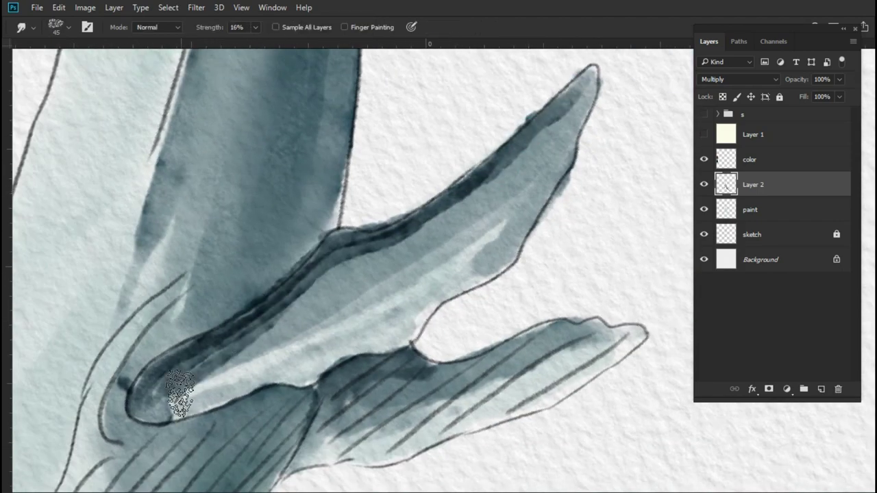
{"action": "left_click_drag", "start_coordinate": [180, 402], "coordinate": [473, 190]}
{"action": "scroll", "coordinate": [473, 243], "scroll_direction": "up", "scroll_amount": 3}
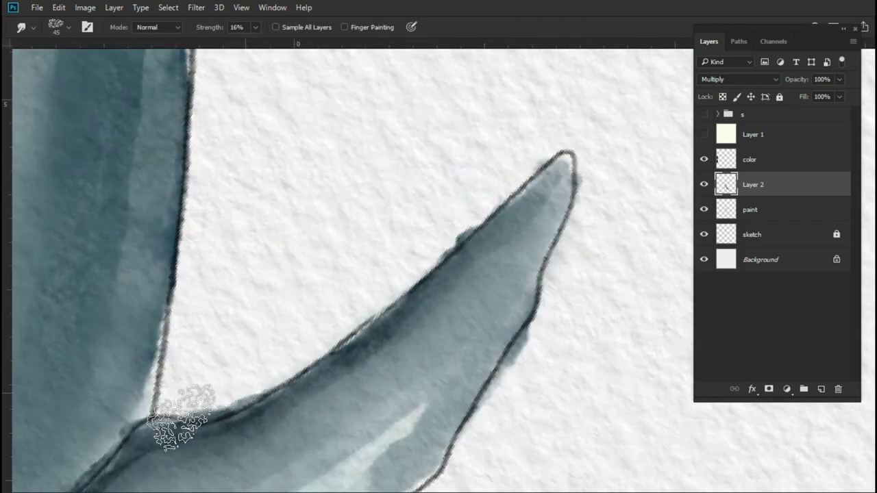
{"action": "key", "text": "e"}
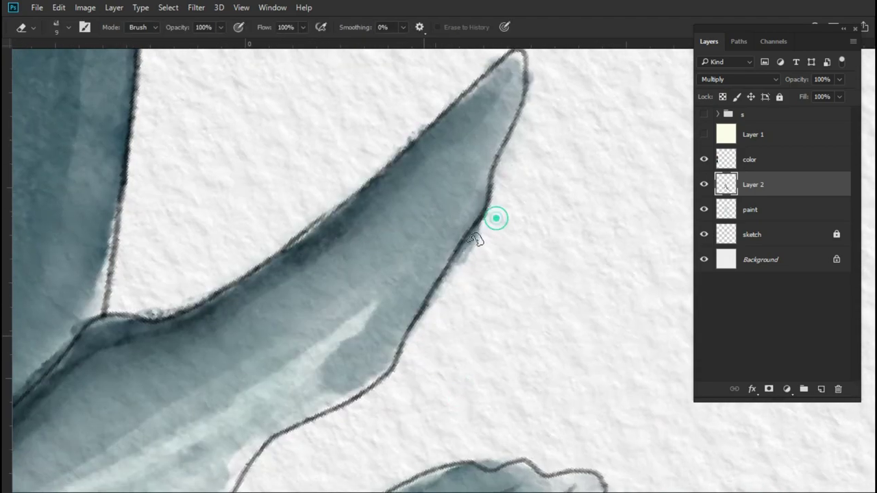
{"action": "mouse_move", "coordinate": [245, 350]}
{"action": "left_mouse_down"}
{"action": "mouse_move", "coordinate": [514, 171]}
{"action": "mouse_move", "coordinate": [386, 245]}
{"action": "left_mouse_up"}
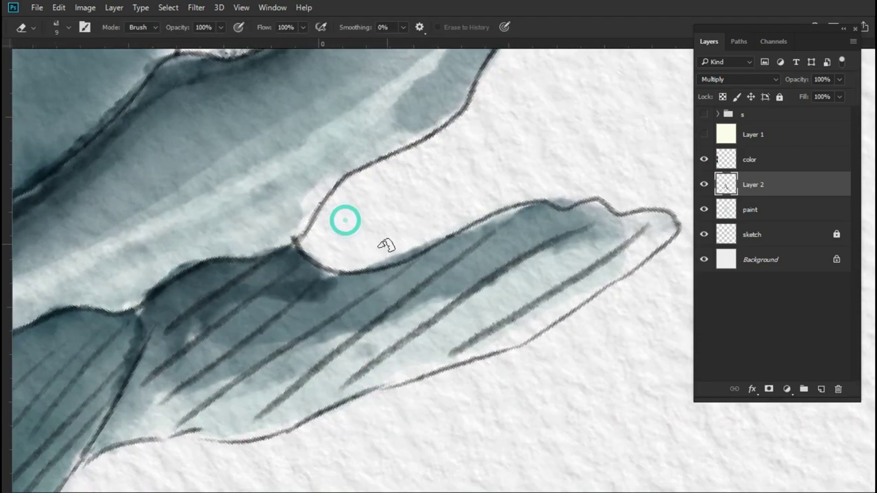
{"action": "scroll", "coordinate": [463, 260], "scroll_direction": "down", "scroll_amount": 5}
{"action": "scroll", "coordinate": [212, 284], "scroll_direction": "up", "scroll_amount": 6}
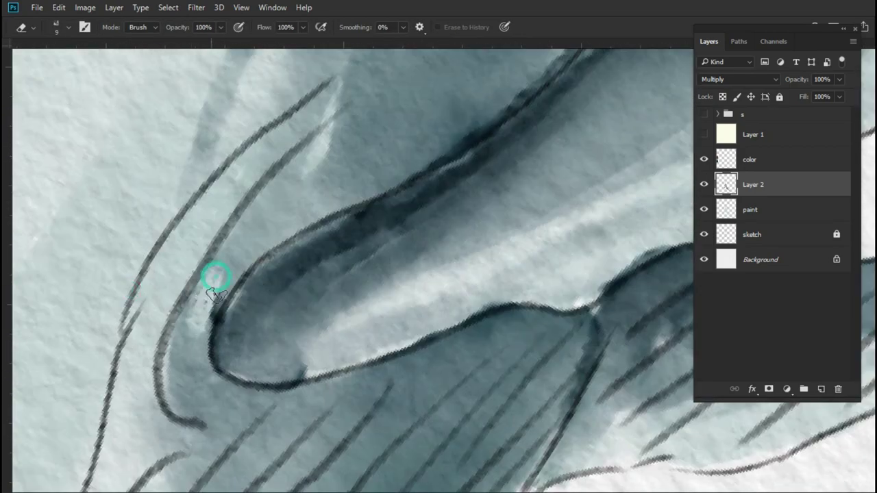
Step: Alternate Smudge and Brush to blend the fin shading into the surrounding wash
{"action": "key", "text": "r"}
{"action": "scroll", "coordinate": [363, 267], "scroll_direction": "up", "scroll_amount": 3}
{"action": "key", "text": "b"}
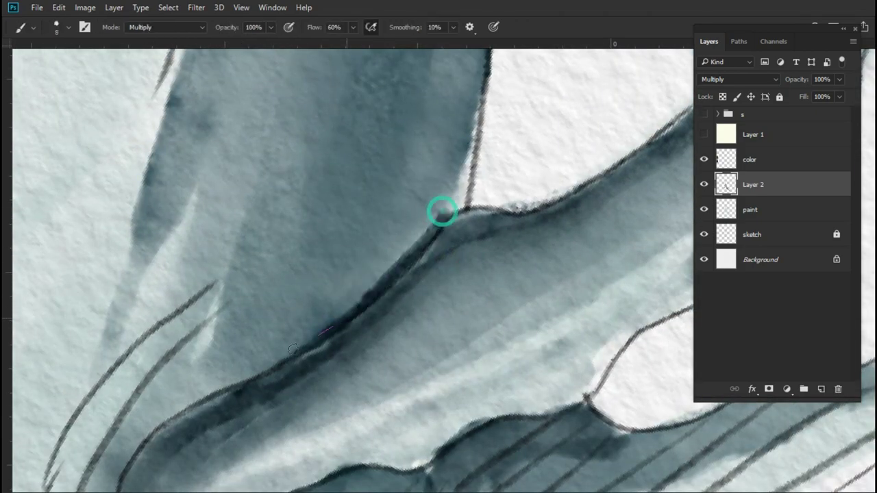
{"action": "scroll", "coordinate": [318, 347], "scroll_direction": "down", "scroll_amount": 3}
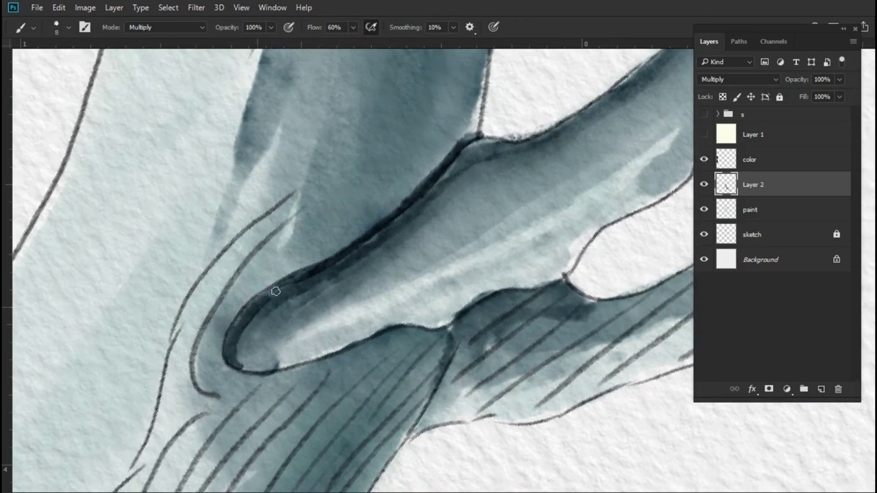
{"action": "key", "text": "r"}
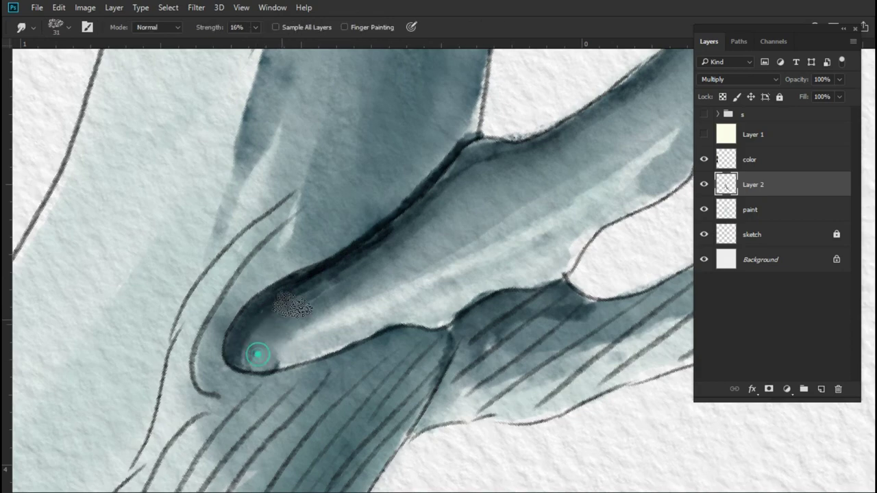
{"action": "scroll", "coordinate": [254, 354], "scroll_direction": "up", "scroll_amount": 3}
{"action": "scroll", "coordinate": [459, 172], "scroll_direction": "up", "scroll_amount": 2}
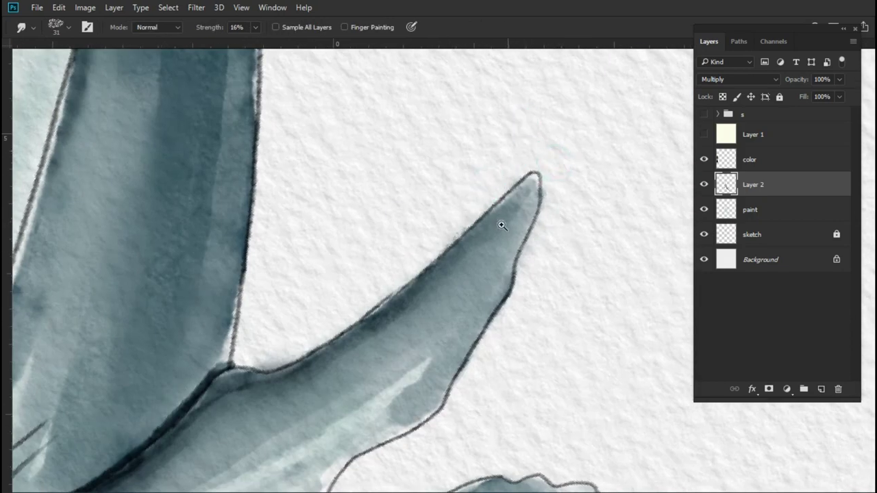
{"action": "scroll", "coordinate": [501, 225], "scroll_direction": "down", "scroll_amount": 3}
{"action": "scroll", "coordinate": [446, 343], "scroll_direction": "up", "scroll_amount": 3}
{"action": "left_click_drag", "start_coordinate": [503, 268], "coordinate": [425, 194]}
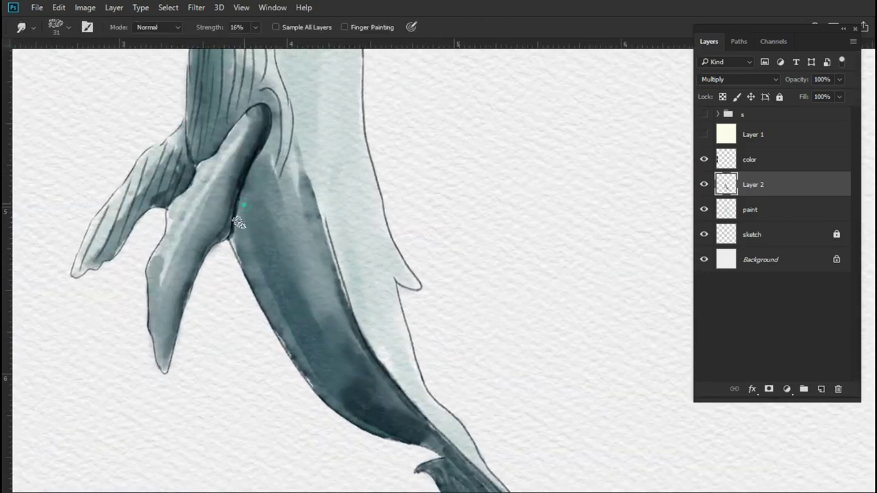
Step: Paint dark strokes down the whale's belly and smudge them to blend
{"action": "key", "text": "b"}
{"action": "scroll", "coordinate": [259, 235], "scroll_direction": "up", "scroll_amount": 1}
{"action": "mouse_move", "coordinate": [274, 161]}
{"action": "left_mouse_down"}
{"action": "mouse_move", "coordinate": [352, 317]}
{"action": "mouse_move", "coordinate": [301, 243]}
{"action": "mouse_move", "coordinate": [294, 107]}
{"action": "mouse_move", "coordinate": [319, 242]}
{"action": "mouse_move", "coordinate": [379, 370]}
{"action": "left_mouse_up"}
{"action": "key", "text": "r"}
{"action": "scroll", "coordinate": [417, 280], "scroll_direction": "down", "scroll_amount": 1}
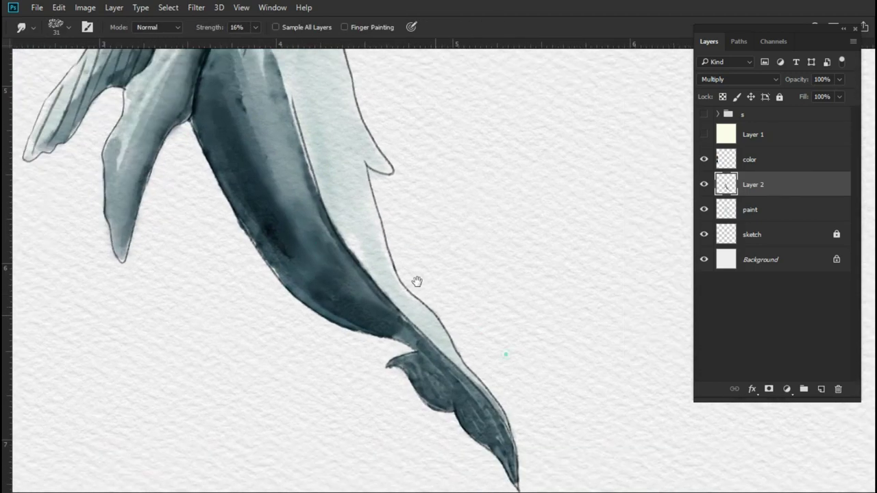
{"action": "scroll", "coordinate": [323, 294], "scroll_direction": "up", "scroll_amount": 2}
Step: Add a dark stroke and small dark dabs to the tail fluke, then smudge them
{"action": "key", "text": "b"}
{"action": "mouse_move", "coordinate": [322, 294]}
{"action": "left_mouse_down"}
{"action": "mouse_move", "coordinate": [343, 294]}
{"action": "mouse_move", "coordinate": [270, 311]}
{"action": "mouse_move", "coordinate": [402, 356]}
{"action": "mouse_move", "coordinate": [345, 333]}
{"action": "mouse_move", "coordinate": [352, 357]}
{"action": "mouse_move", "coordinate": [504, 419]}
{"action": "left_mouse_up"}
{"action": "scroll", "coordinate": [503, 419], "scroll_direction": "down", "scroll_amount": 2}
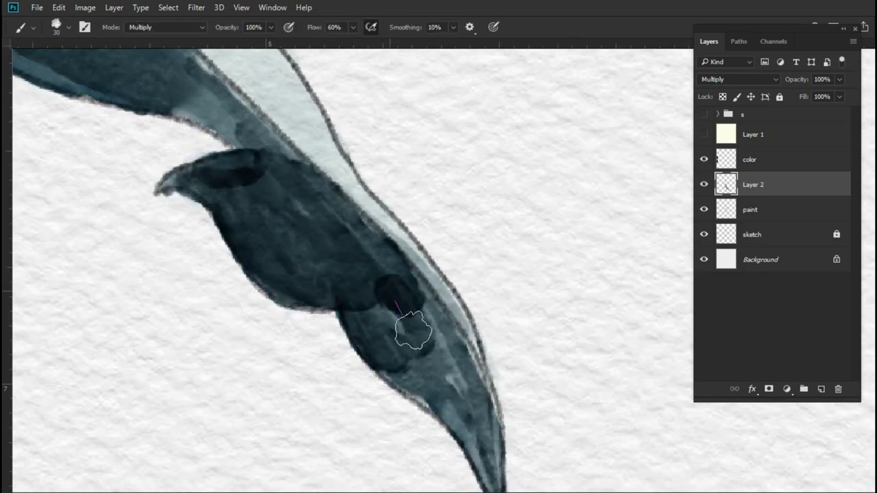
{"action": "left_click_drag", "start_coordinate": [402, 329], "coordinate": [390, 352]}
{"action": "scroll", "coordinate": [390, 352], "scroll_direction": "down", "scroll_amount": 2}
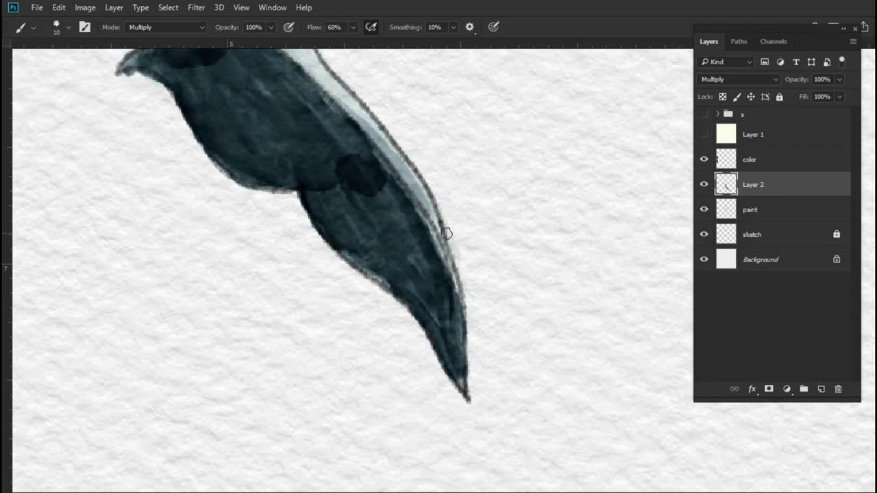
{"action": "scroll", "coordinate": [445, 233], "scroll_direction": "up", "scroll_amount": 2}
{"action": "key", "text": "r"}
{"action": "scroll", "coordinate": [364, 190], "scroll_direction": "down", "scroll_amount": 3}
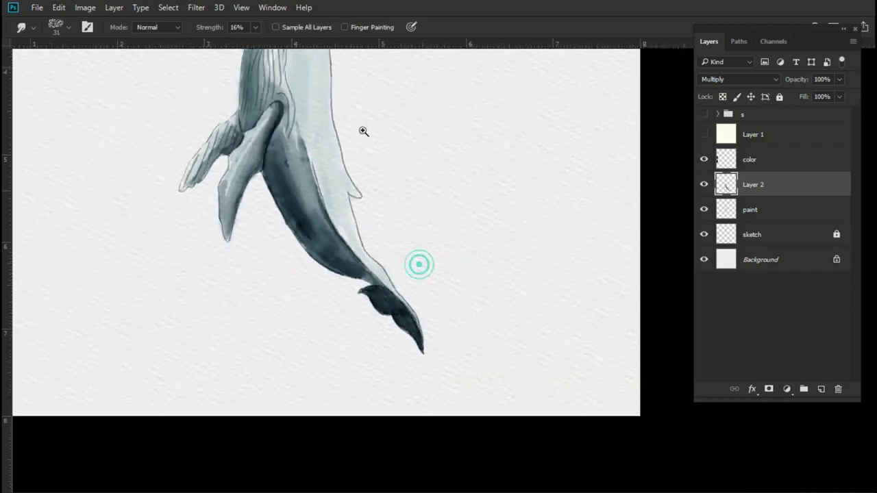
{"action": "scroll", "coordinate": [363, 131], "scroll_direction": "down", "scroll_amount": 3}
{"action": "scroll", "coordinate": [354, 210], "scroll_direction": "up", "scroll_amount": 4}
Step: With the Brush in full-screen mode, rotate the canvas so the whale lies horizontal
{"action": "scroll", "coordinate": [299, 281], "scroll_direction": "down", "scroll_amount": 5}
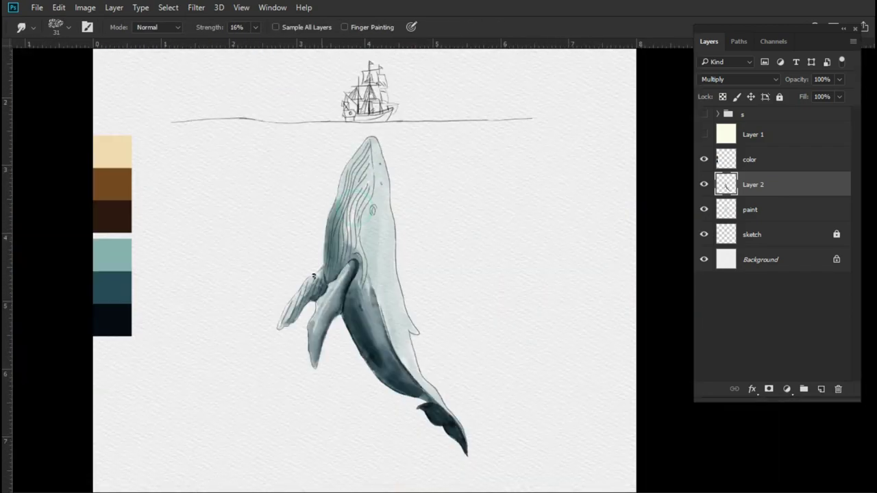
{"action": "key", "text": "b"}
{"action": "key", "text": "f"}
{"action": "key", "text": "f"}
{"action": "scroll", "coordinate": [470, 294], "scroll_direction": "up", "scroll_amount": 2}
{"action": "scroll", "coordinate": [518, 272], "scroll_direction": "up", "scroll_amount": 2}
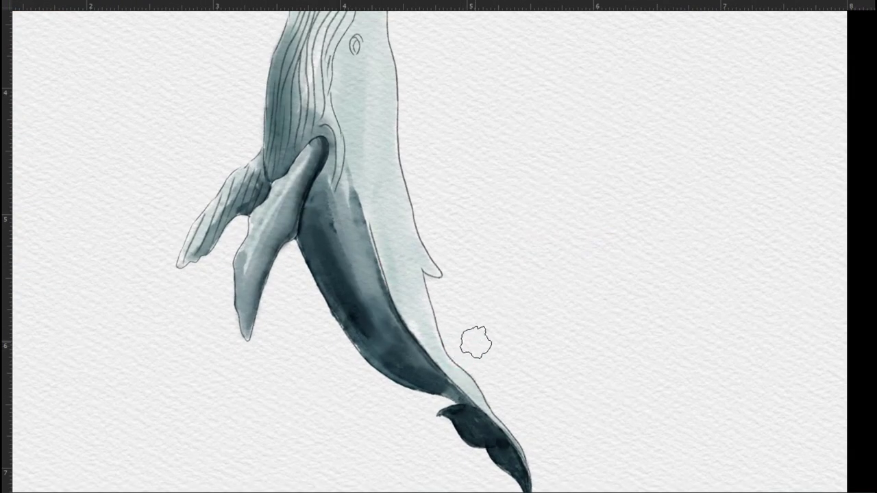
{"action": "key", "text": "r"}
{"action": "left_click_drag", "start_coordinate": [450, 341], "coordinate": [351, 270]}
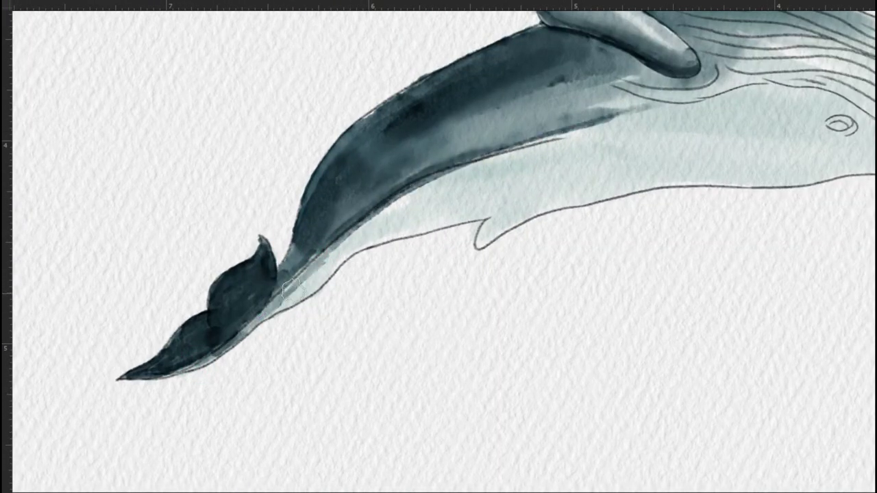
Step: Paint long darker washes along the belly toward the head and deepen the head shading
{"action": "left_click_drag", "start_coordinate": [280, 308], "coordinate": [705, 109]}
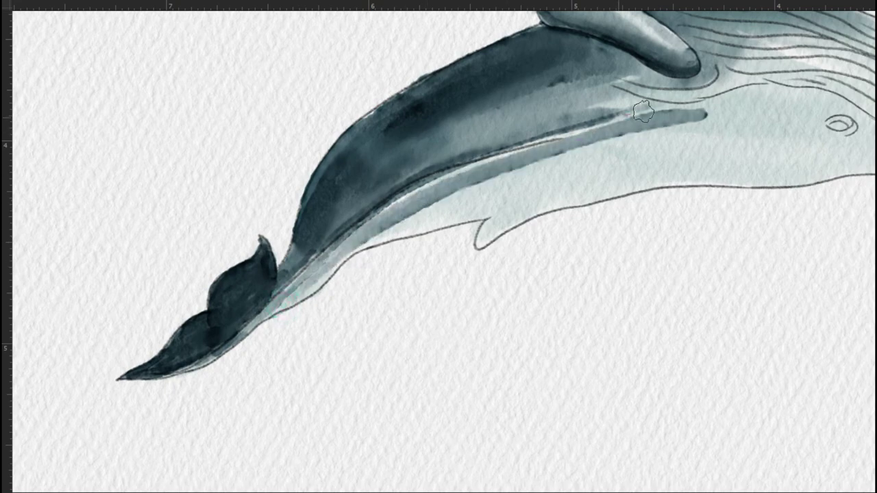
{"action": "scroll", "coordinate": [396, 333], "scroll_direction": "up", "scroll_amount": 2}
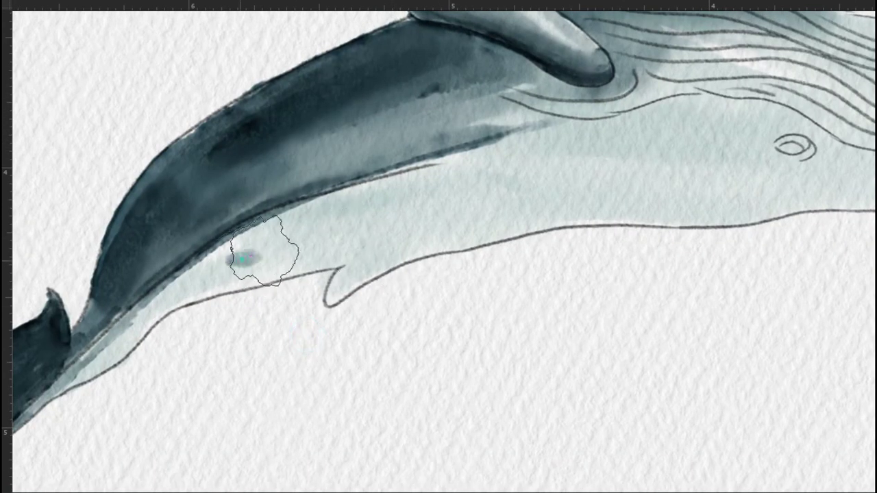
{"action": "mouse_move", "coordinate": [244, 259]}
{"action": "left_mouse_down"}
{"action": "mouse_move", "coordinate": [723, 148]}
{"action": "mouse_move", "coordinate": [738, 183]}
{"action": "mouse_move", "coordinate": [672, 176]}
{"action": "mouse_move", "coordinate": [754, 210]}
{"action": "mouse_move", "coordinate": [532, 172]}
{"action": "mouse_move", "coordinate": [587, 196]}
{"action": "mouse_move", "coordinate": [333, 239]}
{"action": "mouse_move", "coordinate": [623, 212]}
{"action": "mouse_move", "coordinate": [381, 249]}
{"action": "mouse_move", "coordinate": [475, 237]}
{"action": "mouse_move", "coordinate": [323, 307]}
{"action": "mouse_move", "coordinate": [270, 262]}
{"action": "mouse_move", "coordinate": [140, 335]}
{"action": "left_mouse_up"}
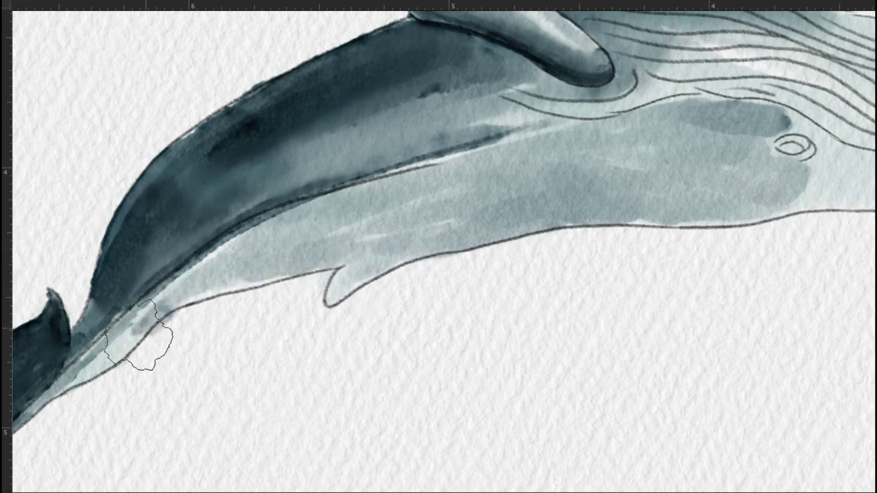
{"action": "scroll", "coordinate": [342, 260], "scroll_direction": "right", "scroll_amount": 5}
{"action": "scroll", "coordinate": [514, 246], "scroll_direction": "right", "scroll_amount": 5}
{"action": "scroll", "coordinate": [514, 247], "scroll_direction": "up", "scroll_amount": 2}
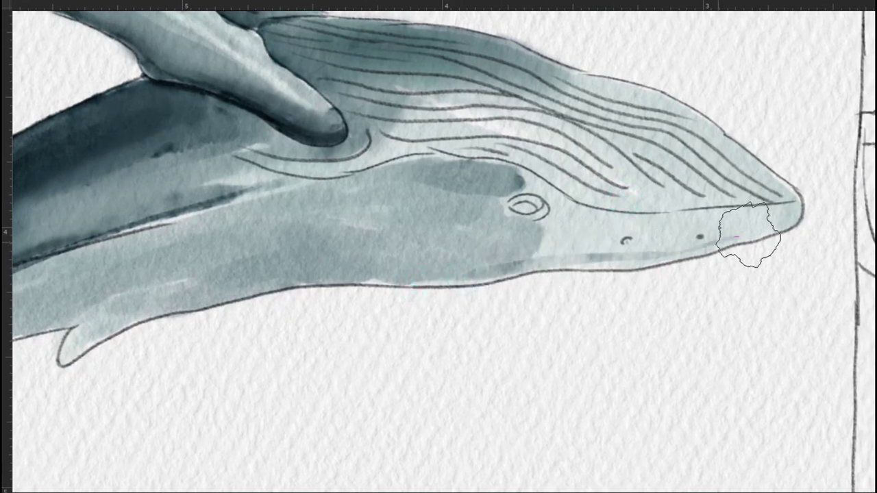
{"action": "left_click_drag", "start_coordinate": [749, 235], "coordinate": [558, 221]}
{"action": "scroll", "coordinate": [541, 213], "scroll_direction": "down", "scroll_amount": 5}
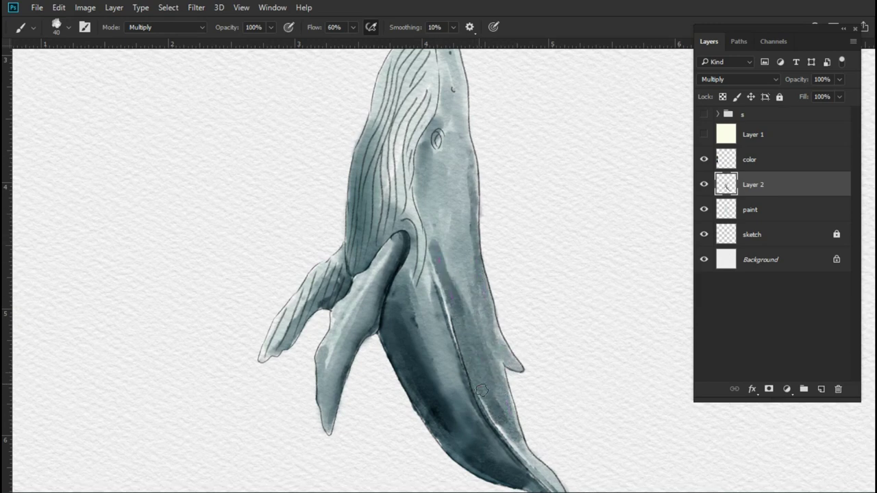
Step: Lasso the whale's eye, delete its paint on the paint layer, and deselect
{"action": "key", "text": "r"}
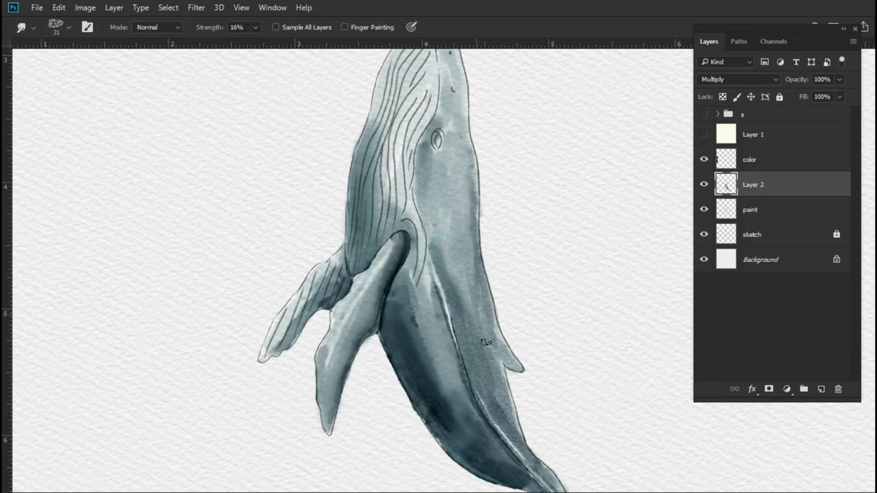
{"action": "key", "text": "e"}
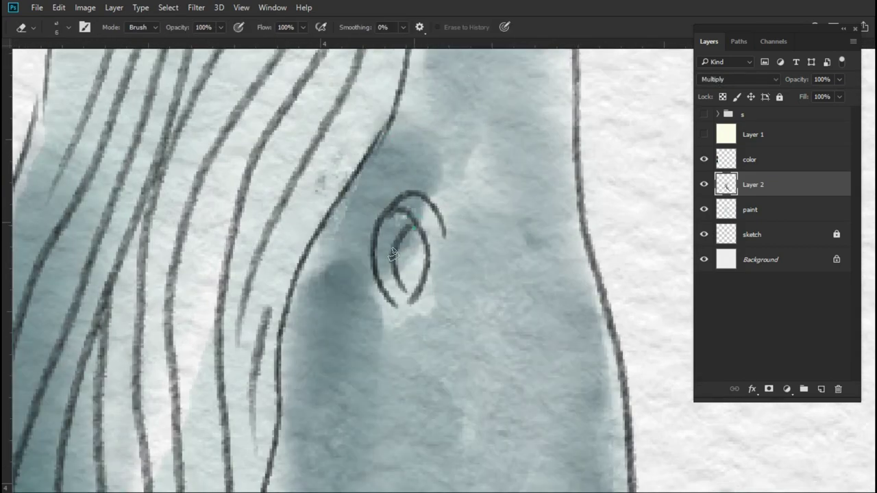
{"action": "key", "text": "l"}
{"action": "left_click_drag", "start_coordinate": [437, 215], "coordinate": [436, 217]}
{"action": "key", "text": "alt+bracketleft"}
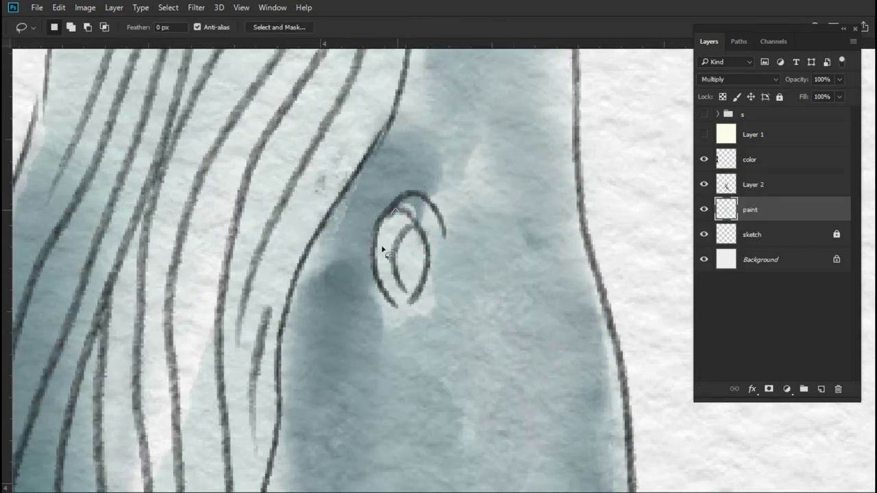
{"action": "key", "text": "Delete"}
{"action": "key", "text": "ctrl+minus"}
{"action": "key", "text": "ctrl+minus"}
Step: Back on Layer 2, shade beside the eye with the Brush and soften it with Smudge
{"action": "key", "text": "b"}
{"action": "key", "text": "alt+bracketright"}
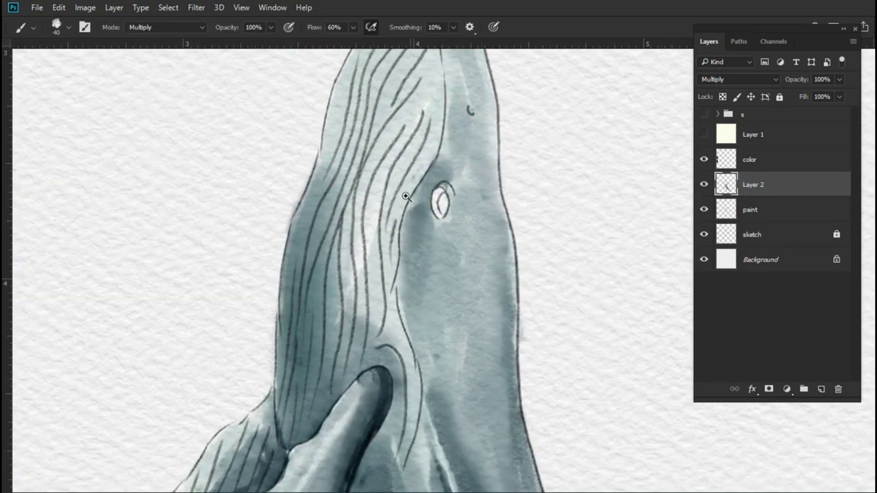
{"action": "key", "text": "ctrl+0"}
{"action": "scroll", "coordinate": [411, 210], "scroll_direction": "up", "scroll_amount": 3}
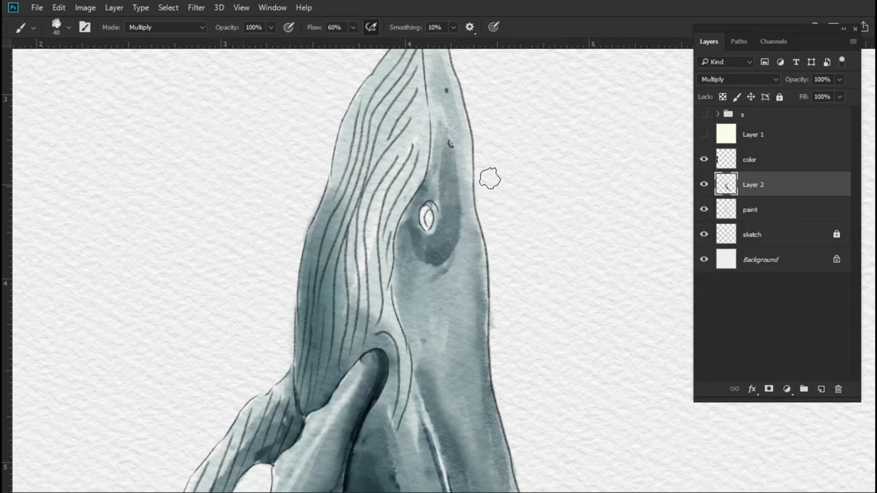
{"action": "left_click_drag", "start_coordinate": [445, 134], "coordinate": [447, 179]}
{"action": "key", "text": "r"}
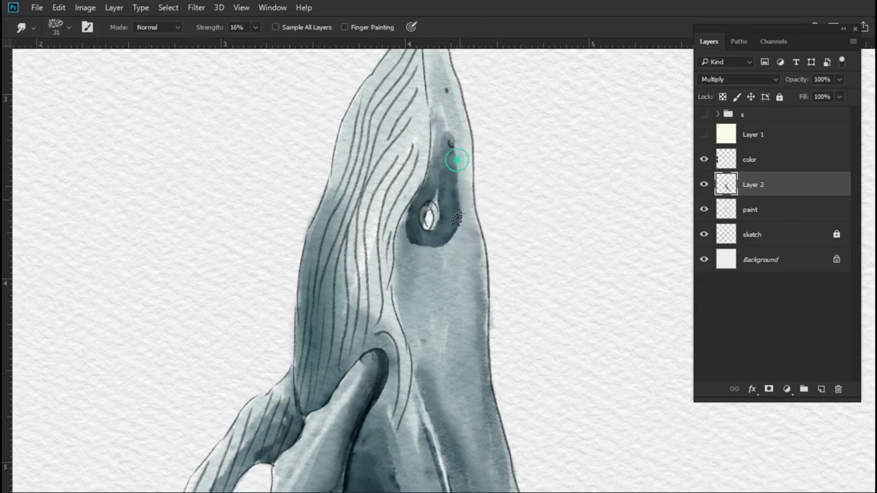
{"action": "scroll", "coordinate": [496, 215], "scroll_direction": "down", "scroll_amount": 3}
{"action": "scroll", "coordinate": [482, 169], "scroll_direction": "up", "scroll_amount": 3}
Step: Add a new empty layer, keeping the default blend mode, and return to the Brush
{"action": "key", "text": "ctrl+shift+alt+n"}
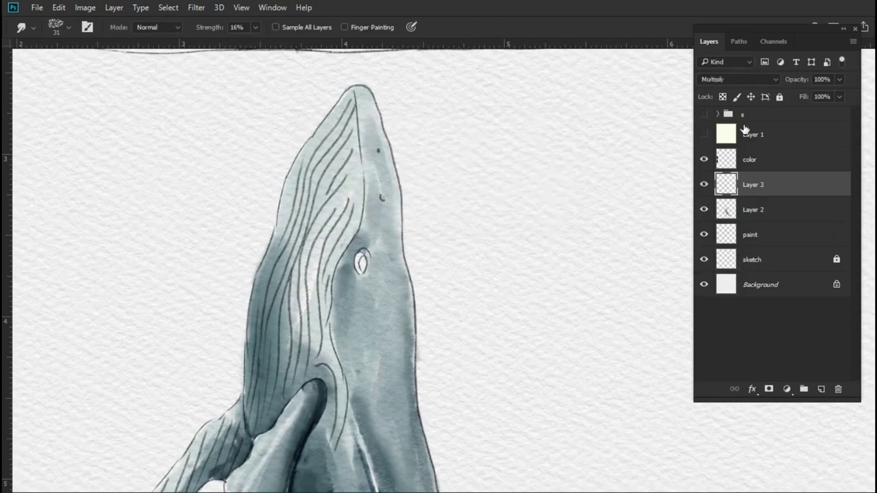
{"action": "left_click", "coordinate": [737, 78]}
{"action": "key", "text": "Escape"}
{"action": "key", "text": "b"}
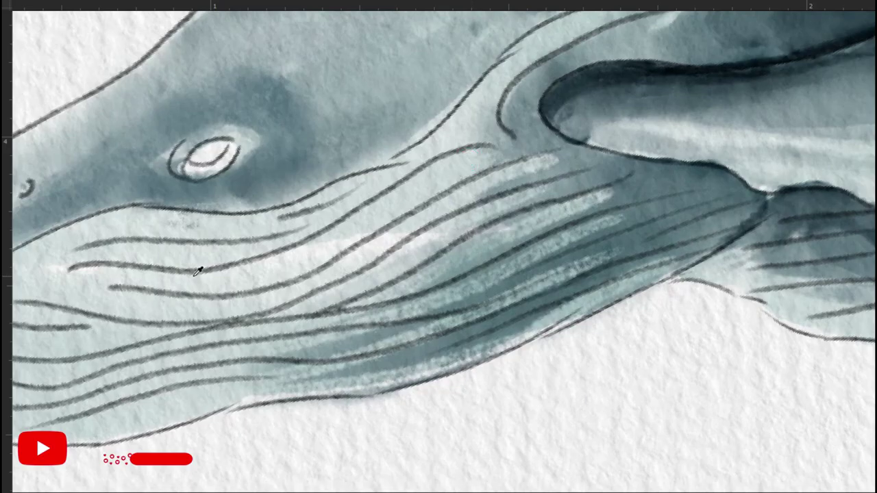
Step: Paint dark strokes along the lower throat grooves and around the flipper base
{"action": "mouse_move", "coordinate": [113, 289]}
{"action": "left_mouse_down"}
{"action": "mouse_move", "coordinate": [262, 290]}
{"action": "mouse_move", "coordinate": [548, 155]}
{"action": "left_mouse_up"}
{"action": "left_click_drag", "start_coordinate": [148, 333], "coordinate": [576, 165]}
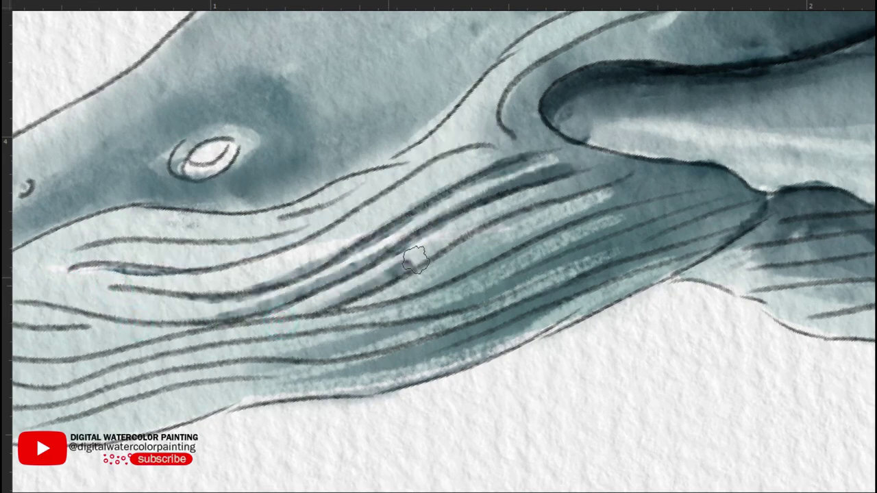
{"action": "left_click_drag", "start_coordinate": [416, 259], "coordinate": [620, 172]}
{"action": "left_click_drag", "start_coordinate": [323, 313], "coordinate": [574, 220]}
{"action": "left_click_drag", "start_coordinate": [88, 319], "coordinate": [327, 259]}
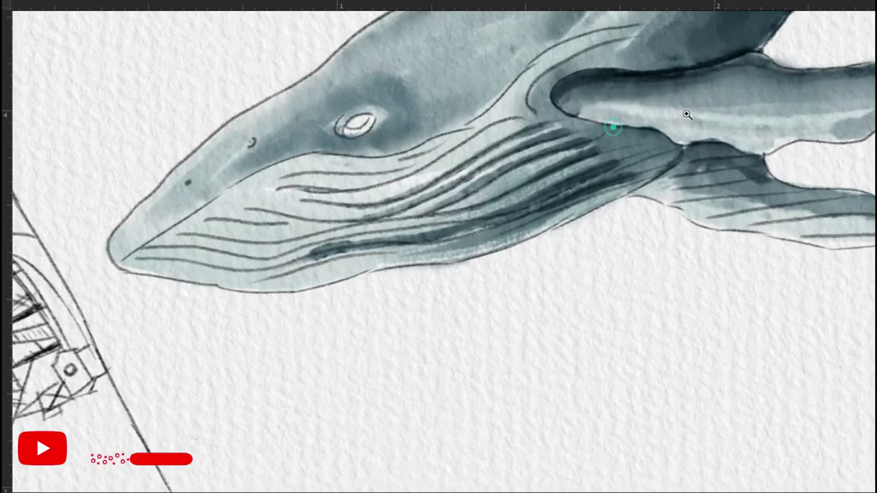
{"action": "scroll", "coordinate": [612, 127], "scroll_direction": "up", "scroll_amount": 3}
{"action": "mouse_move", "coordinate": [534, 120]}
{"action": "left_mouse_down"}
{"action": "mouse_move", "coordinate": [582, 172]}
{"action": "mouse_move", "coordinate": [706, 185]}
{"action": "left_mouse_up"}
{"action": "mouse_move", "coordinate": [613, 254]}
{"action": "left_mouse_down"}
{"action": "mouse_move", "coordinate": [720, 179]}
{"action": "mouse_move", "coordinate": [569, 129]}
{"action": "left_mouse_up"}
{"action": "mouse_move", "coordinate": [627, 145]}
{"action": "left_mouse_down"}
{"action": "mouse_move", "coordinate": [678, 181]}
{"action": "mouse_move", "coordinate": [304, 260]}
{"action": "left_mouse_up"}
{"action": "left_click_drag", "start_coordinate": [164, 342], "coordinate": [269, 323]}
{"action": "left_click", "coordinate": [388, 375]}
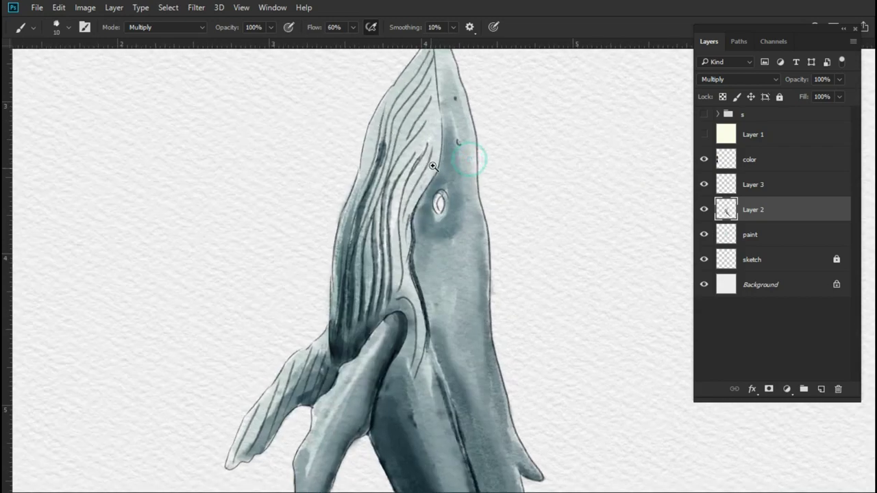
Step: Zoom in and darken the upper throat grooves with close dark strokes
{"action": "scroll", "coordinate": [425, 207], "scroll_direction": "up", "scroll_amount": 3}
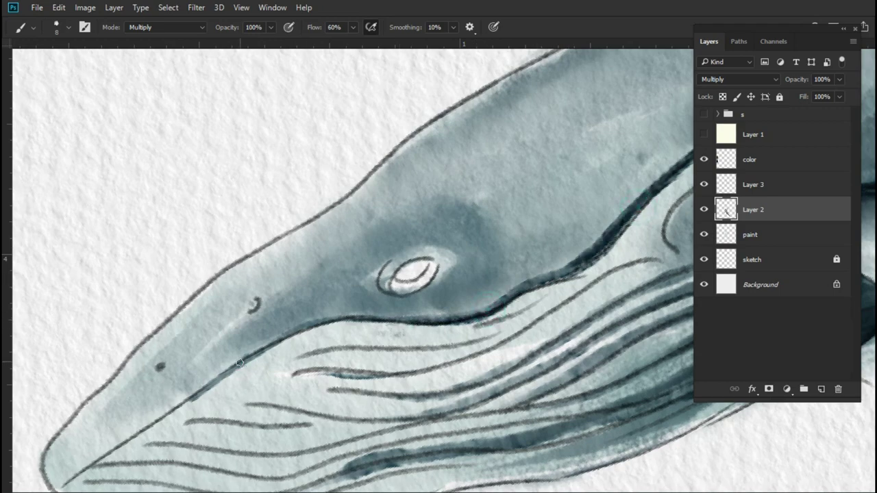
{"action": "left_click_drag", "start_coordinate": [253, 355], "coordinate": [92, 307]}
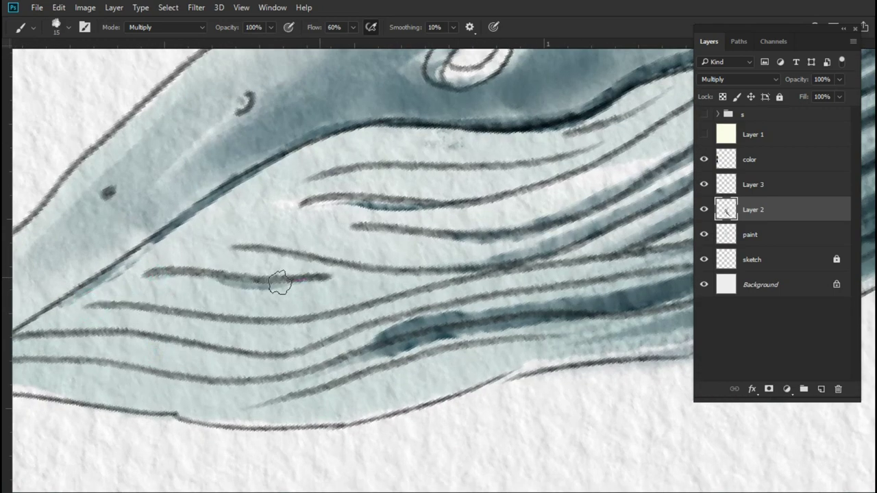
{"action": "left_click_drag", "start_coordinate": [280, 282], "coordinate": [329, 276]}
{"action": "left_click_drag", "start_coordinate": [240, 242], "coordinate": [534, 262]}
{"action": "left_click_drag", "start_coordinate": [362, 223], "coordinate": [565, 202]}
{"action": "mouse_move", "coordinate": [321, 174]}
{"action": "left_mouse_down"}
{"action": "mouse_move", "coordinate": [575, 145]}
{"action": "mouse_move", "coordinate": [419, 161]}
{"action": "left_mouse_up"}
{"action": "key", "text": "ctrl+z"}
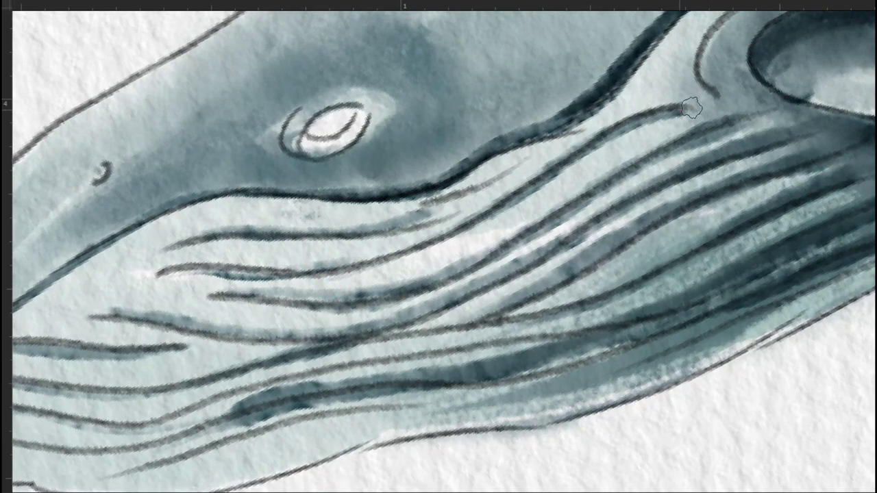
Step: Darken the jaw line running toward the flipper with deep strokes
{"action": "mouse_move", "coordinate": [515, 203]}
{"action": "left_mouse_down"}
{"action": "mouse_move", "coordinate": [488, 294]}
{"action": "mouse_move", "coordinate": [712, 124]}
{"action": "left_mouse_up"}
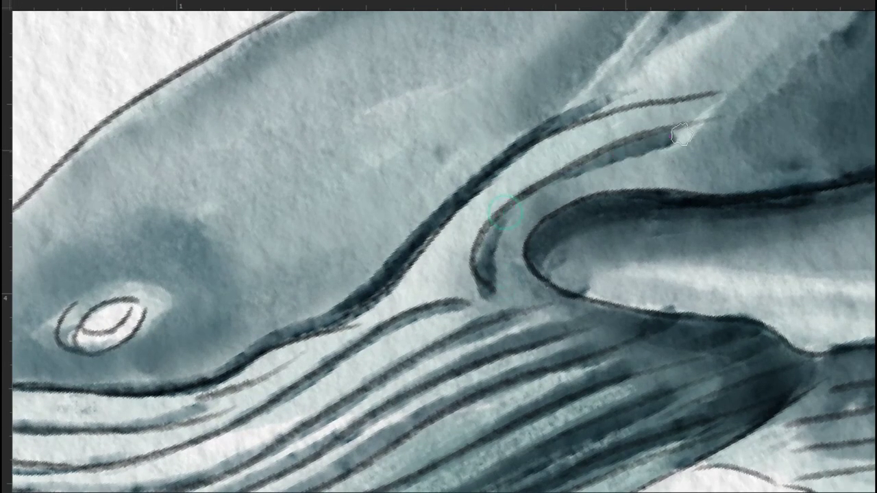
{"action": "left_click_drag", "start_coordinate": [579, 137], "coordinate": [705, 92]}
{"action": "key", "text": "ctrl+z"}
{"action": "left_click_drag", "start_coordinate": [541, 140], "coordinate": [663, 95]}
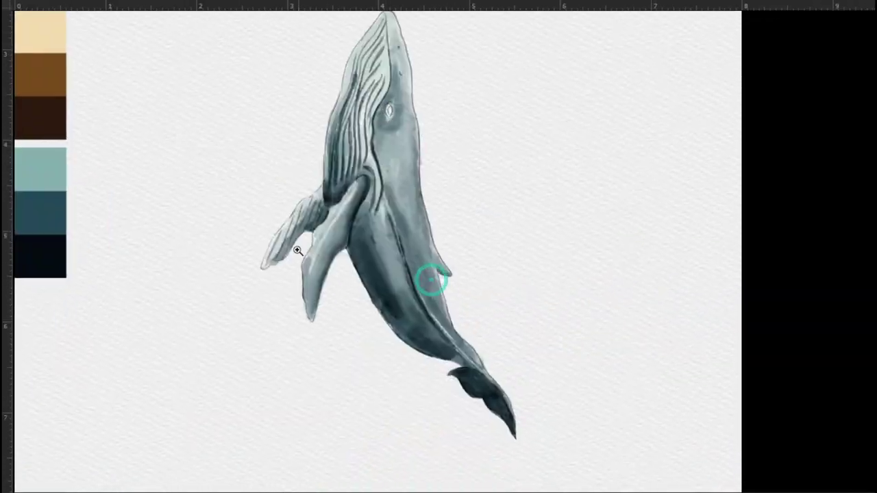
Step: Zoom in on the flippers and darken the lower edge of the left flipper
{"action": "left_click", "coordinate": [297, 251]}
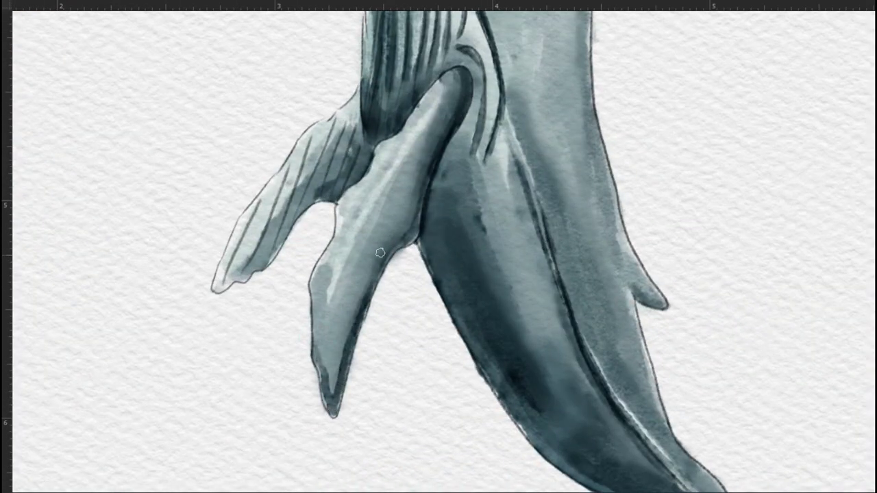
{"action": "scroll", "coordinate": [223, 278], "scroll_direction": "up", "scroll_amount": 4}
{"action": "left_click_drag", "start_coordinate": [271, 275], "coordinate": [438, 96]}
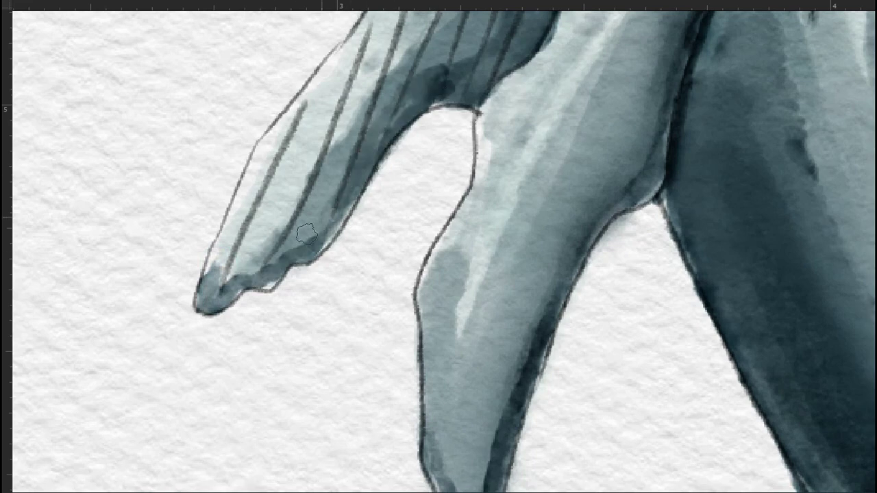
Step: Add small dark touches in the throat grooves and zoom back out
{"action": "scroll", "coordinate": [335, 218], "scroll_direction": "down", "scroll_amount": 5}
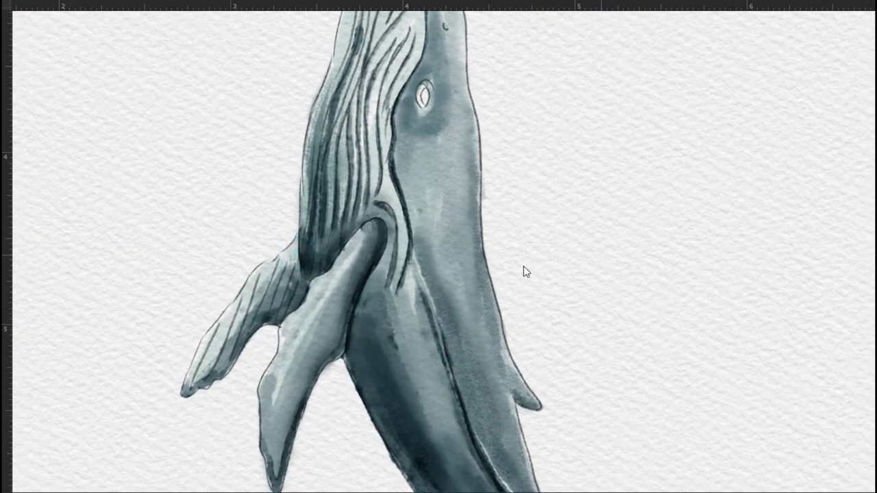
{"action": "scroll", "coordinate": [450, 310], "scroll_direction": "down", "scroll_amount": 4}
{"action": "scroll", "coordinate": [489, 229], "scroll_direction": "down", "scroll_amount": 1}
{"action": "scroll", "coordinate": [534, 260], "scroll_direction": "up", "scroll_amount": 4}
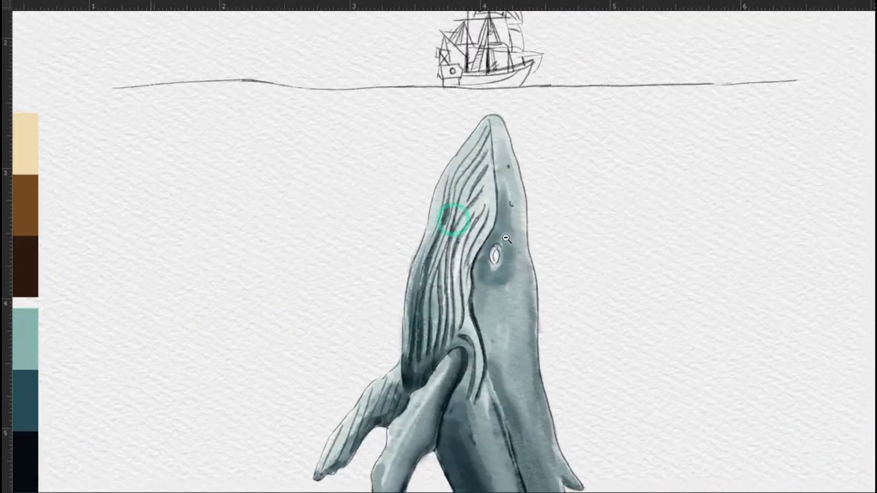
{"action": "scroll", "coordinate": [492, 219], "scroll_direction": "up", "scroll_amount": 3}
{"action": "scroll", "coordinate": [470, 287], "scroll_direction": "down", "scroll_amount": 5}
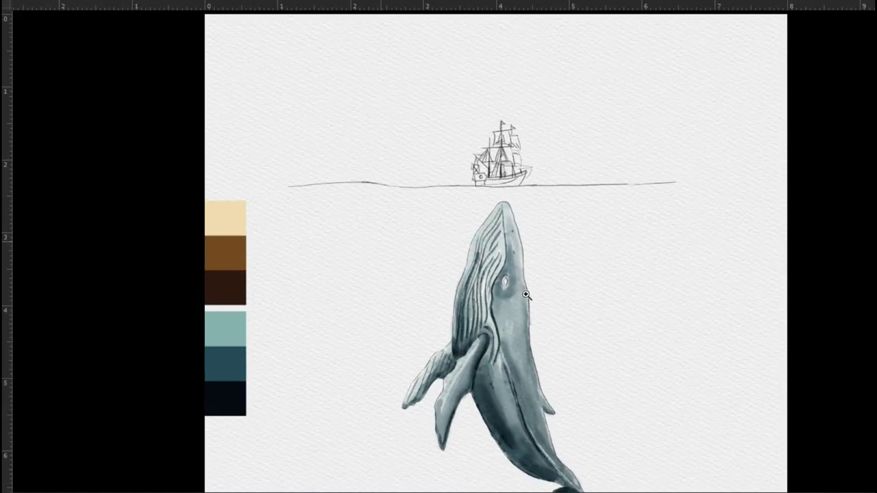
{"action": "scroll", "coordinate": [547, 306], "scroll_direction": "down", "scroll_amount": 3}
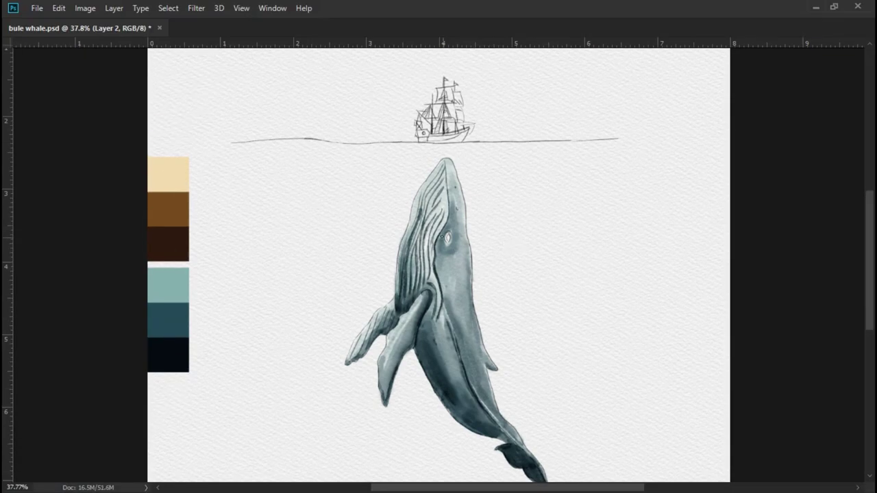
{"action": "scroll", "coordinate": [417, 208], "scroll_direction": "up", "scroll_amount": 5}
{"action": "left_click_drag", "start_coordinate": [455, 210], "coordinate": [469, 202]}
{"action": "scroll", "coordinate": [472, 219], "scroll_direction": "down", "scroll_amount": 10}
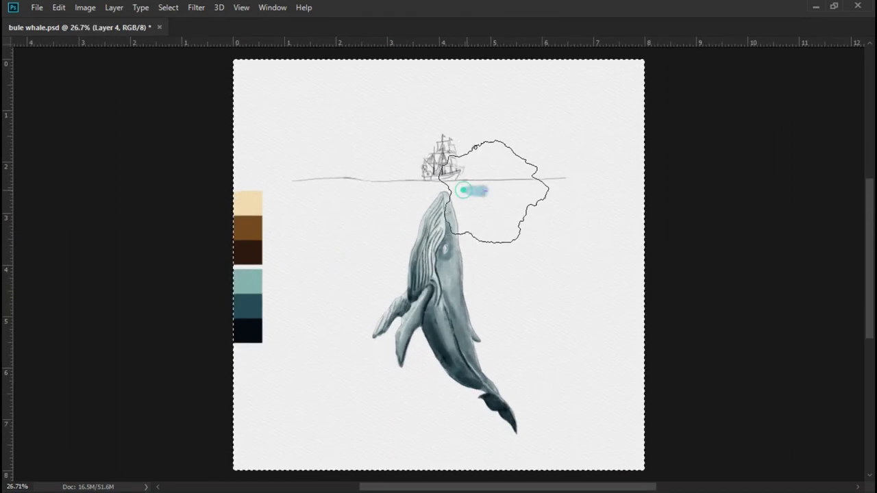
Step: Lay pale blue washes along the left horizon and to the right of the whale
{"action": "mouse_move", "coordinate": [494, 191]}
{"action": "left_mouse_down"}
{"action": "mouse_move", "coordinate": [557, 215]}
{"action": "mouse_move", "coordinate": [525, 239]}
{"action": "mouse_move", "coordinate": [539, 242]}
{"action": "mouse_move", "coordinate": [323, 195]}
{"action": "mouse_move", "coordinate": [342, 186]}
{"action": "mouse_move", "coordinate": [421, 196]}
{"action": "mouse_move", "coordinate": [412, 215]}
{"action": "mouse_move", "coordinate": [287, 233]}
{"action": "mouse_move", "coordinate": [352, 263]}
{"action": "mouse_move", "coordinate": [301, 274]}
{"action": "mouse_move", "coordinate": [384, 298]}
{"action": "mouse_move", "coordinate": [333, 329]}
{"action": "mouse_move", "coordinate": [304, 323]}
{"action": "mouse_move", "coordinate": [337, 333]}
{"action": "mouse_move", "coordinate": [304, 215]}
{"action": "mouse_move", "coordinate": [372, 166]}
{"action": "left_mouse_up"}
{"action": "left_click_drag", "start_coordinate": [328, 217], "coordinate": [313, 338]}
{"action": "key", "text": "ctrl+z"}
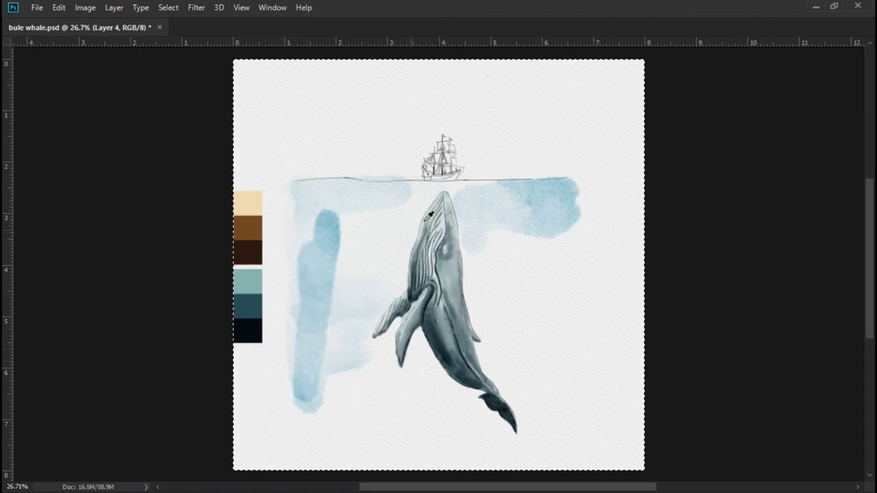
{"action": "left_click_drag", "start_coordinate": [441, 167], "coordinate": [313, 176]}
{"action": "mouse_move", "coordinate": [448, 190]}
{"action": "left_mouse_down"}
{"action": "mouse_move", "coordinate": [513, 216]}
{"action": "mouse_move", "coordinate": [513, 274]}
{"action": "mouse_move", "coordinate": [538, 265]}
{"action": "left_mouse_up"}
{"action": "left_click_drag", "start_coordinate": [616, 337], "coordinate": [538, 284]}
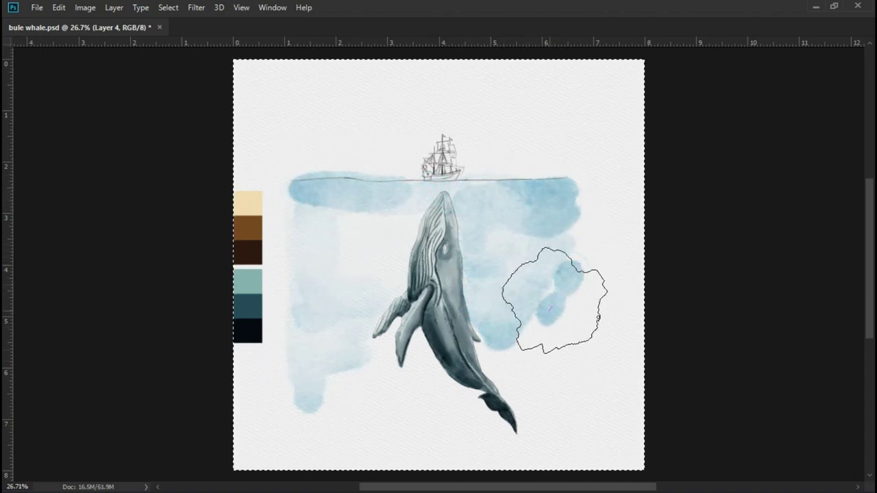
{"action": "left_click_drag", "start_coordinate": [511, 394], "coordinate": [568, 303]}
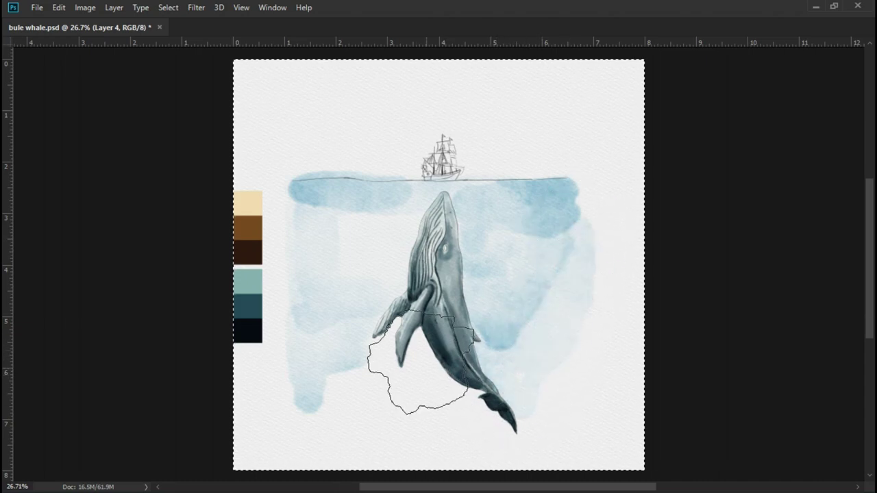
{"action": "mouse_move", "coordinate": [381, 323]}
{"action": "left_mouse_down"}
{"action": "mouse_move", "coordinate": [324, 401]}
{"action": "mouse_move", "coordinate": [377, 329]}
{"action": "mouse_move", "coordinate": [414, 373]}
{"action": "mouse_move", "coordinate": [411, 336]}
{"action": "mouse_move", "coordinate": [432, 411]}
{"action": "left_mouse_up"}
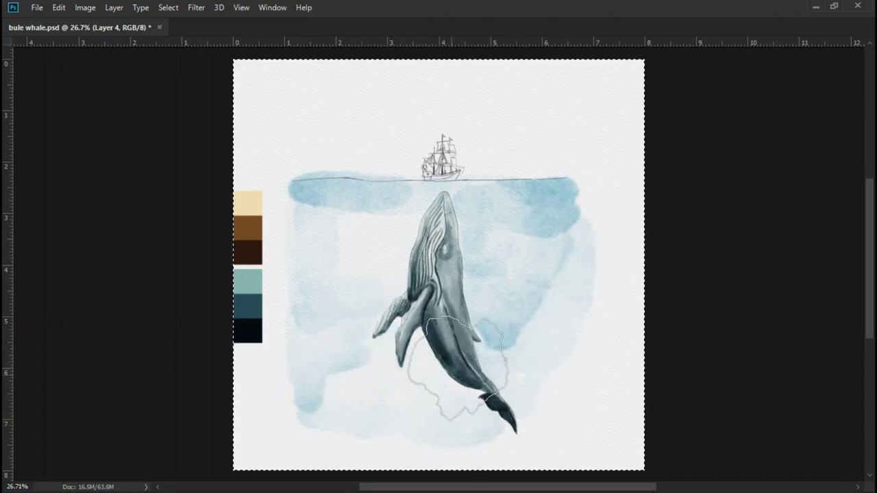
Step: With a smaller brush, paint blue from the fin along the belly to under the tail
{"action": "key", "text": "bracketleft"}
{"action": "key", "text": "bracketleft"}
{"action": "left_click", "coordinate": [480, 336]}
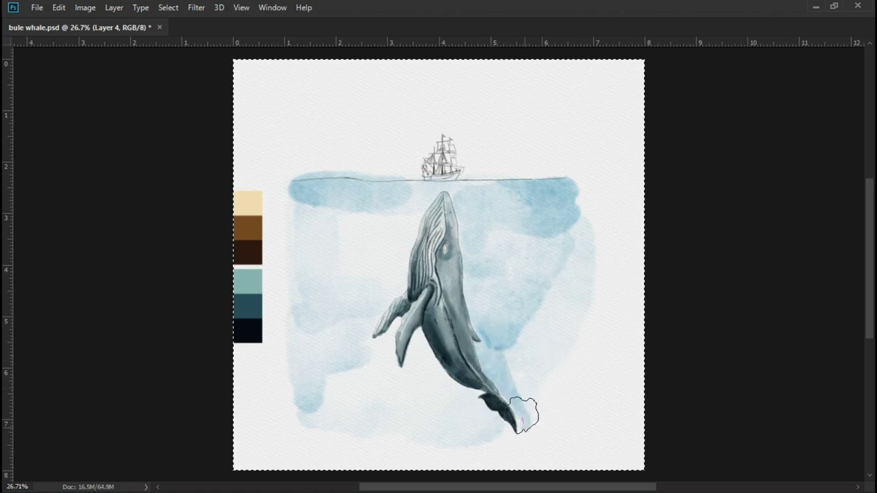
{"action": "scroll", "coordinate": [404, 442], "scroll_direction": "up", "scroll_amount": 3}
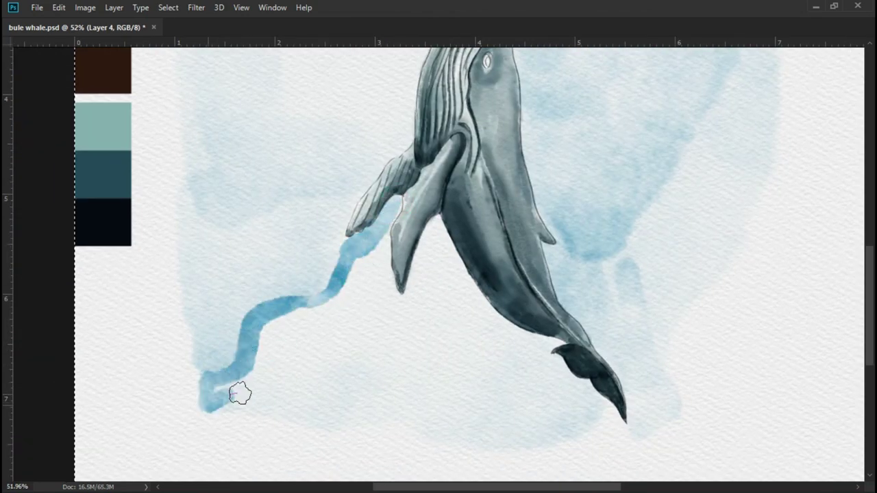
{"action": "key", "text": "ctrl+z"}
{"action": "mouse_move", "coordinate": [363, 230]}
{"action": "left_mouse_down"}
{"action": "mouse_move", "coordinate": [366, 260]}
{"action": "mouse_move", "coordinate": [210, 391]}
{"action": "mouse_move", "coordinate": [313, 351]}
{"action": "mouse_move", "coordinate": [363, 358]}
{"action": "mouse_move", "coordinate": [363, 235]}
{"action": "mouse_move", "coordinate": [258, 362]}
{"action": "mouse_move", "coordinate": [326, 291]}
{"action": "left_mouse_up"}
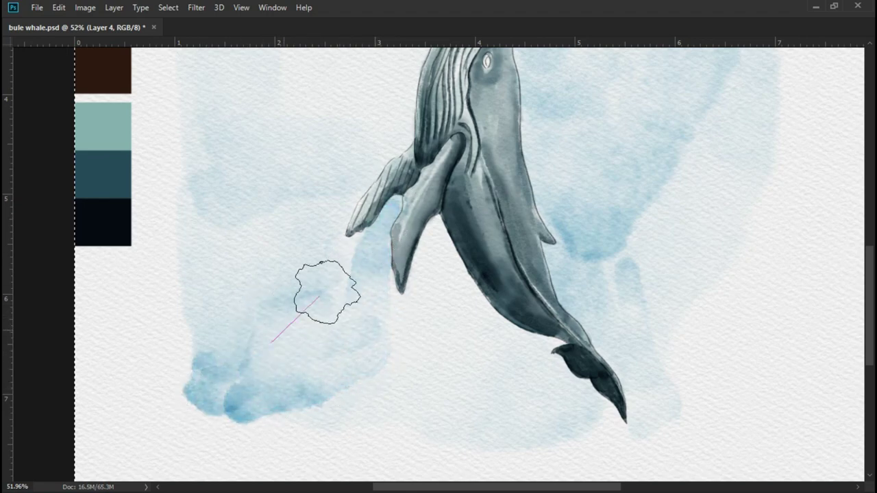
{"action": "key", "text": "Tab"}
{"action": "key", "text": "Tab"}
{"action": "mouse_move", "coordinate": [394, 244]}
{"action": "left_mouse_down"}
{"action": "mouse_move", "coordinate": [403, 266]}
{"action": "mouse_move", "coordinate": [494, 357]}
{"action": "mouse_move", "coordinate": [336, 283]}
{"action": "mouse_move", "coordinate": [313, 391]}
{"action": "mouse_move", "coordinate": [177, 348]}
{"action": "mouse_move", "coordinate": [457, 420]}
{"action": "mouse_move", "coordinate": [493, 362]}
{"action": "left_mouse_up"}
{"action": "mouse_move", "coordinate": [386, 293]}
{"action": "left_mouse_down"}
{"action": "mouse_move", "coordinate": [336, 337]}
{"action": "mouse_move", "coordinate": [387, 287]}
{"action": "mouse_move", "coordinate": [491, 352]}
{"action": "mouse_move", "coordinate": [532, 284]}
{"action": "mouse_move", "coordinate": [573, 333]}
{"action": "mouse_move", "coordinate": [596, 288]}
{"action": "mouse_move", "coordinate": [619, 280]}
{"action": "mouse_move", "coordinate": [695, 358]}
{"action": "mouse_move", "coordinate": [512, 204]}
{"action": "left_mouse_up"}
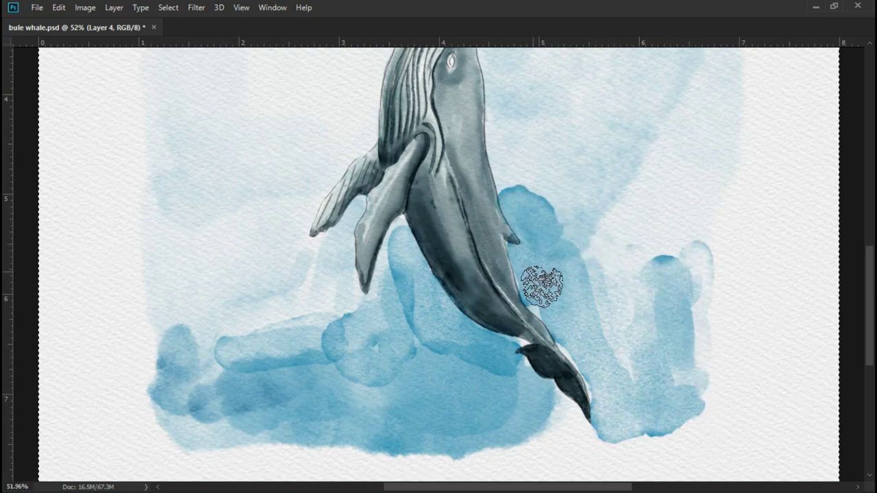
Step: Add blue strokes right of the tail and darken the wash's bottom and left edge
{"action": "mouse_move", "coordinate": [542, 286]}
{"action": "left_mouse_down"}
{"action": "mouse_move", "coordinate": [616, 274]}
{"action": "mouse_move", "coordinate": [714, 182]}
{"action": "left_mouse_up"}
{"action": "scroll", "coordinate": [596, 411], "scroll_direction": "down", "scroll_amount": 2}
{"action": "scroll", "coordinate": [517, 401], "scroll_direction": "up", "scroll_amount": 3}
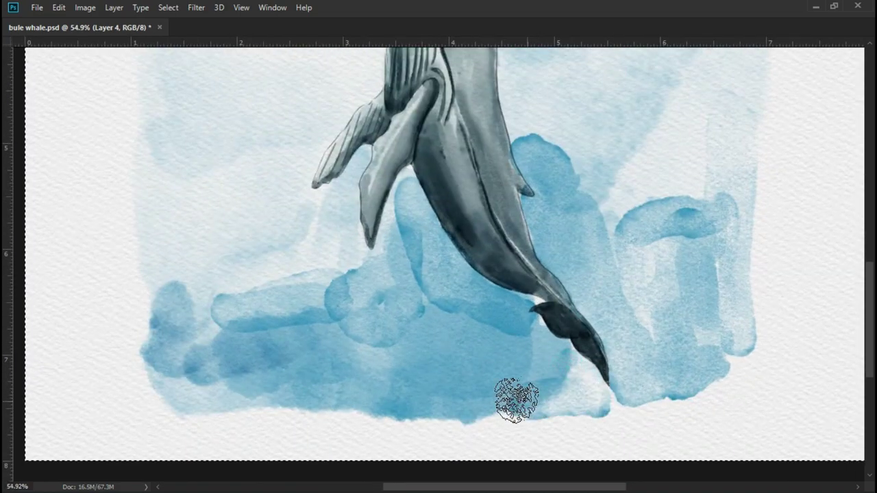
{"action": "mouse_move", "coordinate": [516, 401]}
{"action": "left_mouse_down"}
{"action": "mouse_move", "coordinate": [544, 398]}
{"action": "mouse_move", "coordinate": [163, 317]}
{"action": "mouse_move", "coordinate": [307, 401]}
{"action": "mouse_move", "coordinate": [551, 404]}
{"action": "left_mouse_up"}
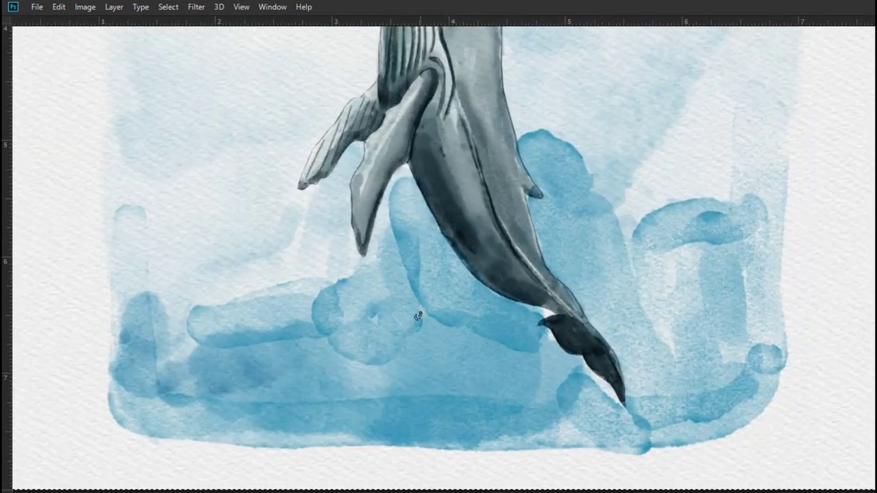
{"action": "left_click_drag", "start_coordinate": [443, 319], "coordinate": [516, 359]}
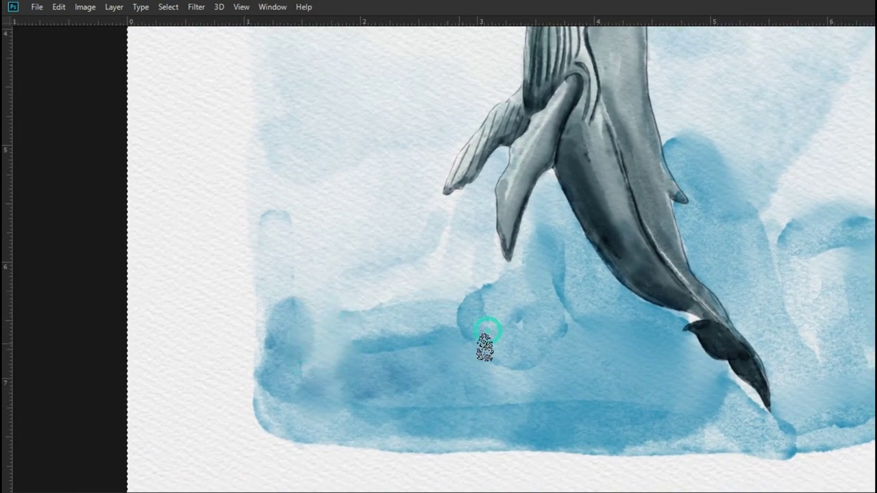
Step: Paint blue patches beside the whale's head and to the right of its body
{"action": "left_click_drag", "start_coordinate": [485, 346], "coordinate": [370, 172]}
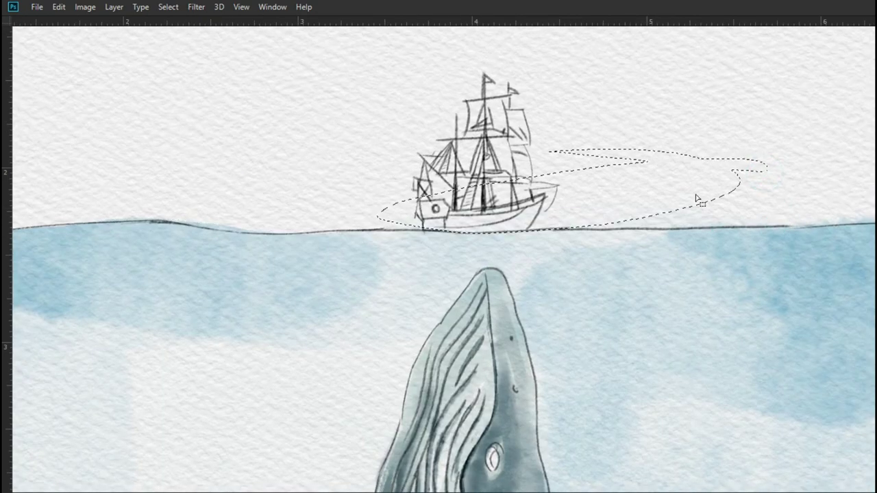
{"action": "left_click_drag", "start_coordinate": [697, 195], "coordinate": [445, 253]}
{"action": "left_click_drag", "start_coordinate": [572, 250], "coordinate": [530, 240]}
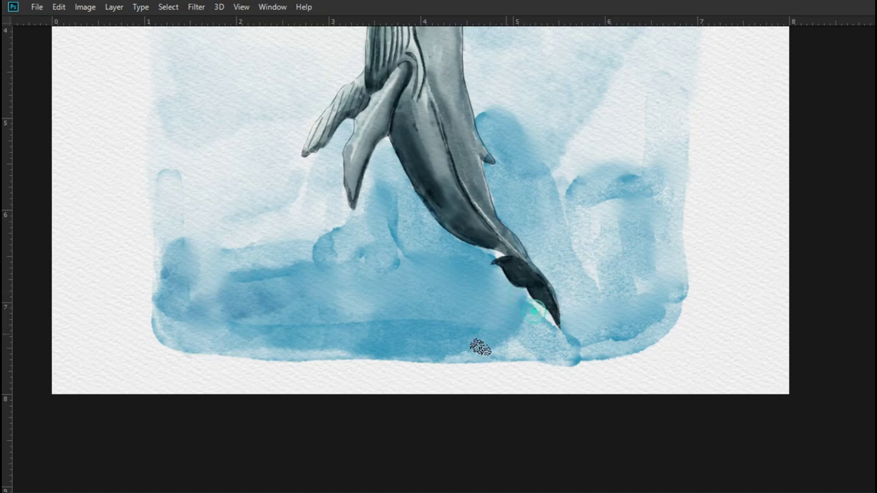
{"action": "left_click_drag", "start_coordinate": [291, 257], "coordinate": [346, 279]}
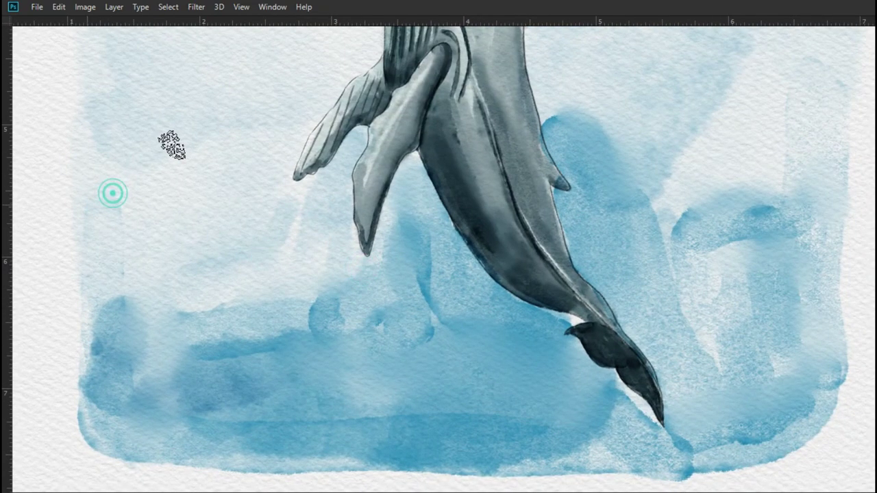
{"action": "left_click_drag", "start_coordinate": [620, 396], "coordinate": [587, 336]}
{"action": "left_click_drag", "start_coordinate": [529, 313], "coordinate": [479, 274]}
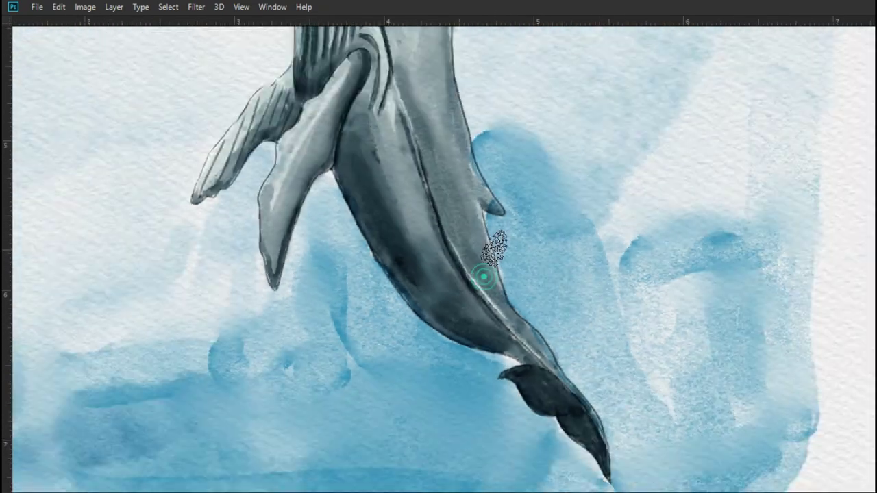
{"action": "left_click_drag", "start_coordinate": [499, 198], "coordinate": [483, 283]}
{"action": "scroll", "coordinate": [397, 123], "scroll_direction": "up", "scroll_amount": 3}
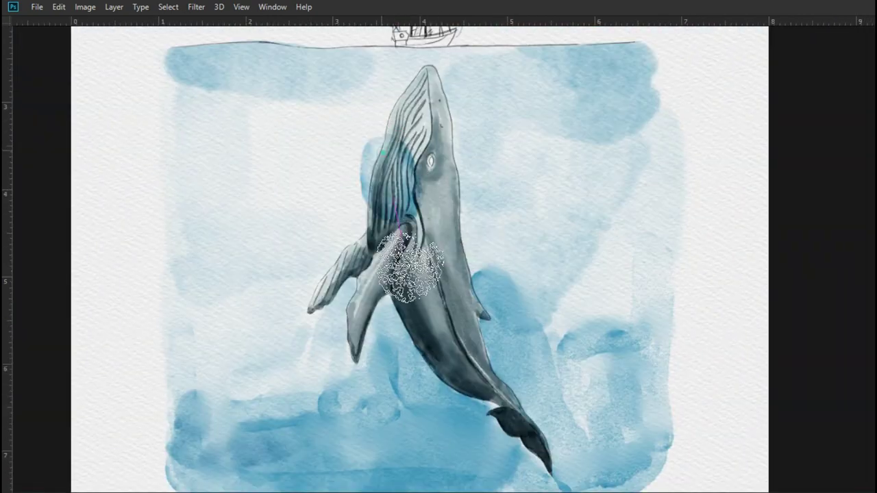
{"action": "left_click_drag", "start_coordinate": [461, 226], "coordinate": [473, 158]}
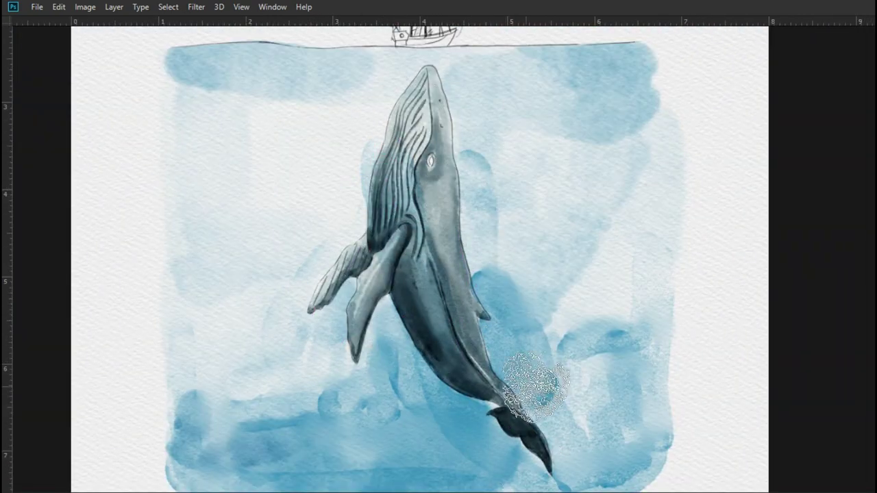
{"action": "mouse_move", "coordinate": [509, 372]}
{"action": "left_mouse_down"}
{"action": "mouse_move", "coordinate": [575, 345]}
{"action": "mouse_move", "coordinate": [391, 235]}
{"action": "mouse_move", "coordinate": [211, 336]}
{"action": "mouse_move", "coordinate": [558, 251]}
{"action": "mouse_move", "coordinate": [351, 174]}
{"action": "left_mouse_up"}
{"action": "key", "text": "bracketleft"}
{"action": "key", "text": "bracketleft"}
{"action": "key", "text": "bracketleft"}
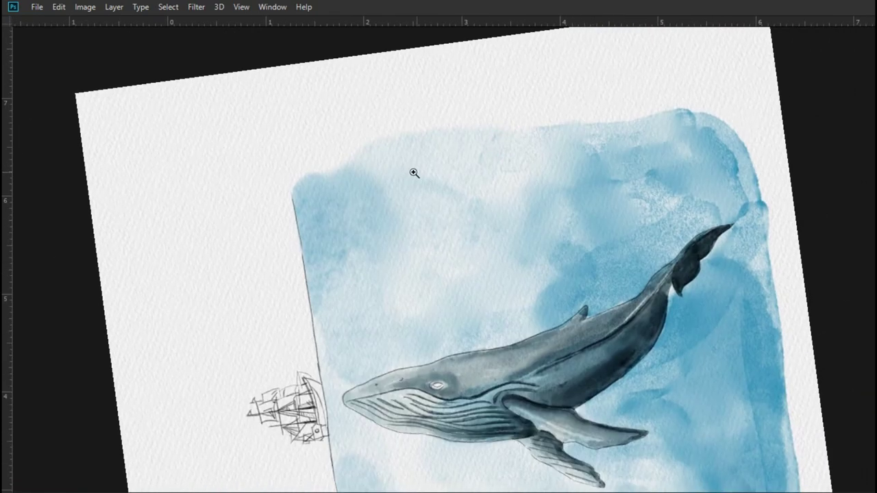
Step: Smooth the wash's top edge, darken its lower left, and soften the upper-right blob
{"action": "left_click", "coordinate": [414, 172]}
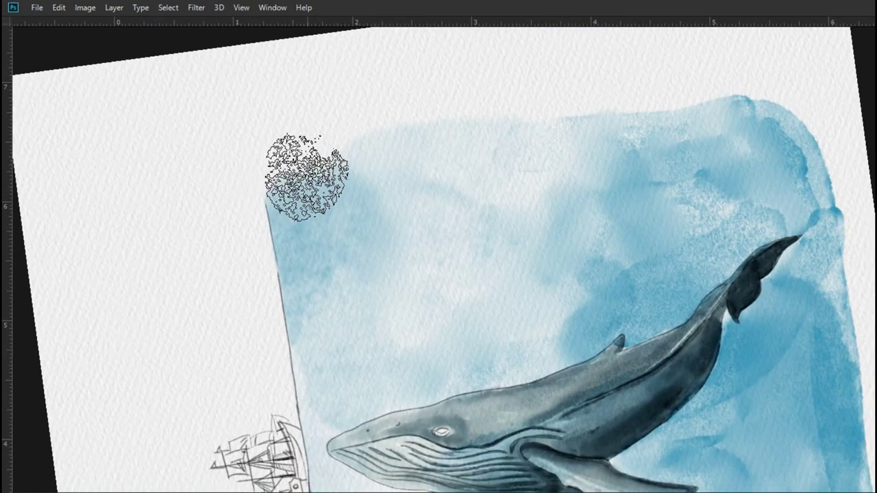
{"action": "left_click_drag", "start_coordinate": [292, 176], "coordinate": [753, 128]}
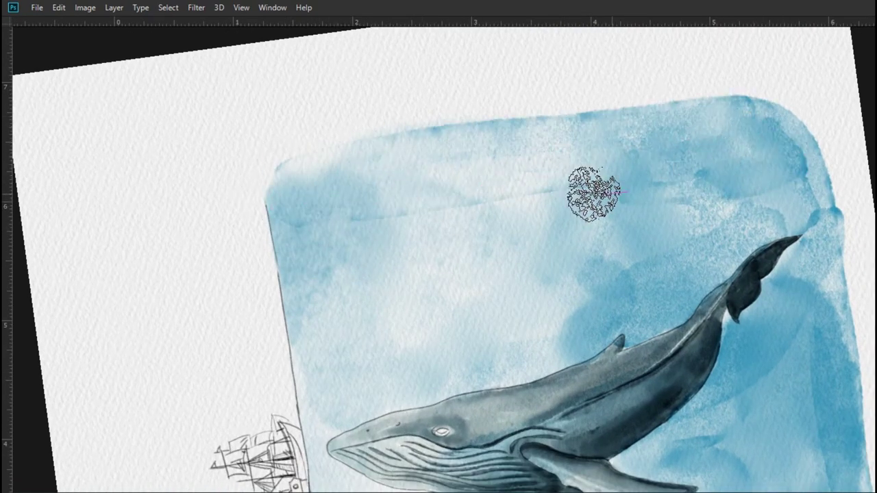
{"action": "left_click_drag", "start_coordinate": [327, 313], "coordinate": [368, 336]}
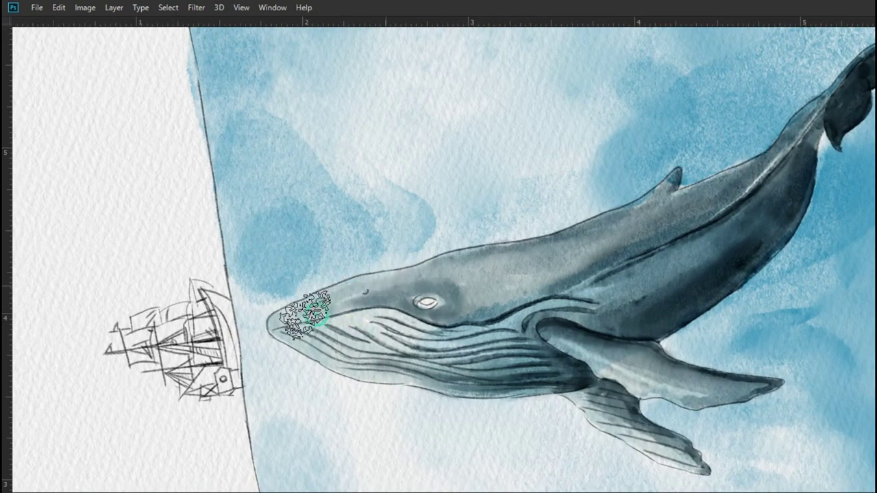
{"action": "left_click_drag", "start_coordinate": [685, 230], "coordinate": [538, 304]}
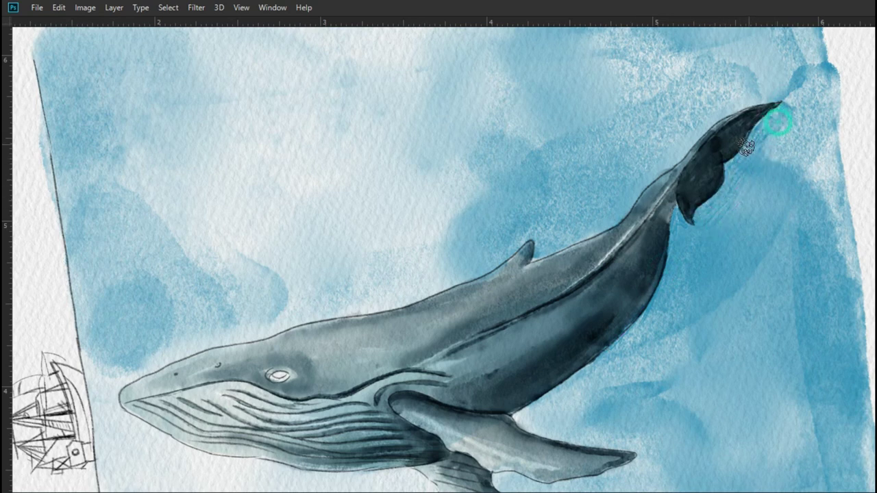
{"action": "left_click_drag", "start_coordinate": [800, 101], "coordinate": [696, 188]}
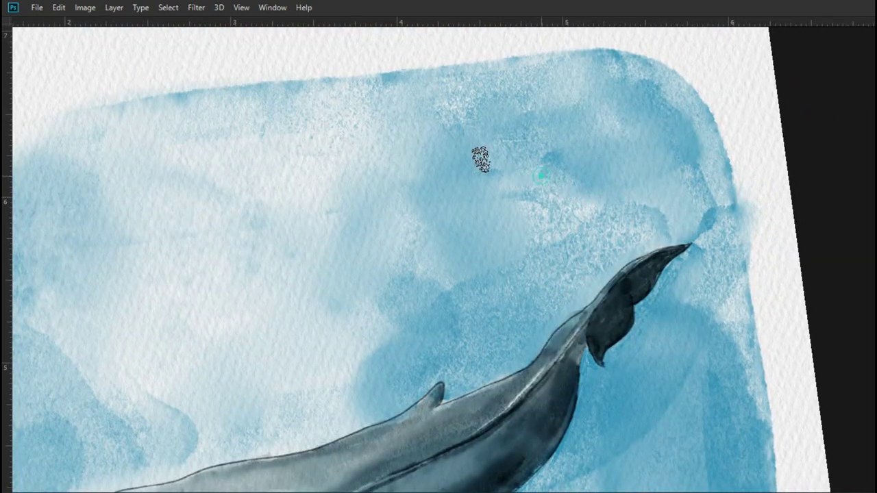
{"action": "mouse_move", "coordinate": [480, 159]}
{"action": "left_mouse_down"}
{"action": "mouse_move", "coordinate": [568, 284]}
{"action": "mouse_move", "coordinate": [560, 114]}
{"action": "mouse_move", "coordinate": [590, 130]}
{"action": "mouse_move", "coordinate": [327, 214]}
{"action": "left_mouse_up"}
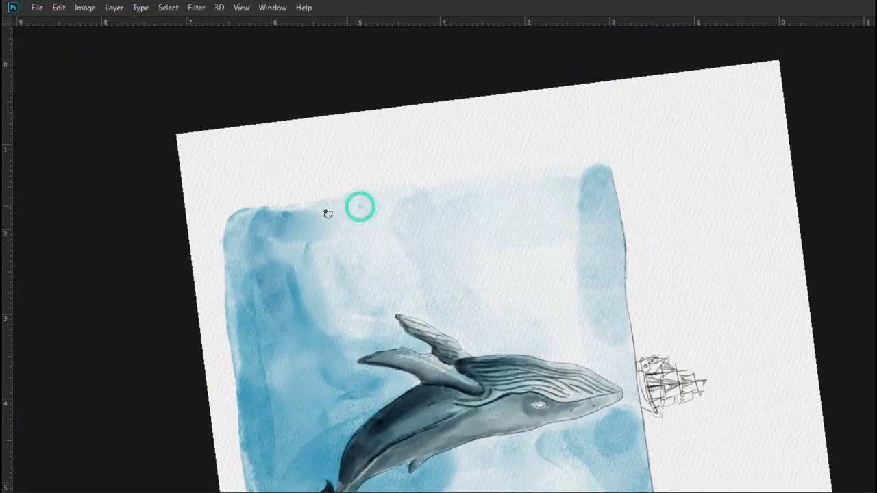
{"action": "mouse_move", "coordinate": [232, 225]}
{"action": "left_mouse_down"}
{"action": "mouse_move", "coordinate": [676, 153]}
{"action": "mouse_move", "coordinate": [681, 200]}
{"action": "mouse_move", "coordinate": [593, 172]}
{"action": "mouse_move", "coordinate": [534, 198]}
{"action": "mouse_move", "coordinate": [646, 237]}
{"action": "mouse_move", "coordinate": [382, 245]}
{"action": "mouse_move", "coordinate": [251, 274]}
{"action": "mouse_move", "coordinate": [239, 417]}
{"action": "mouse_move", "coordinate": [378, 295]}
{"action": "left_mouse_up"}
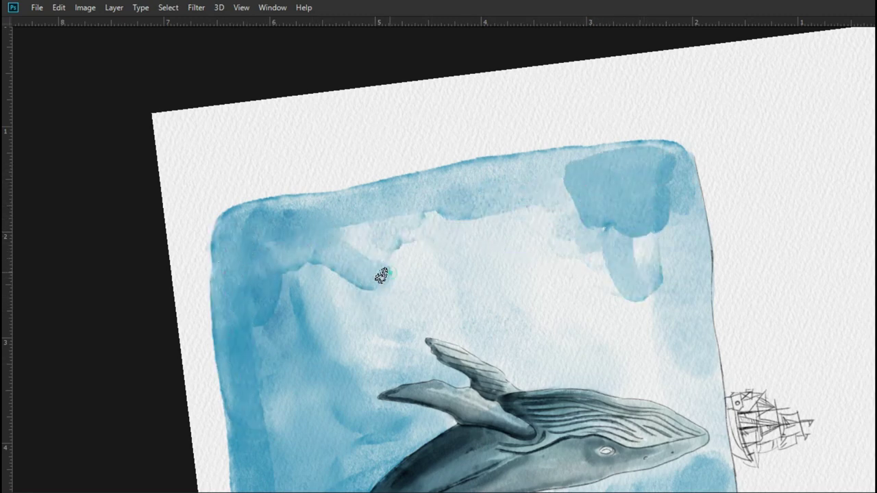
{"action": "mouse_move", "coordinate": [568, 179]}
{"action": "left_mouse_down"}
{"action": "mouse_move", "coordinate": [595, 248]}
{"action": "mouse_move", "coordinate": [398, 261]}
{"action": "left_mouse_up"}
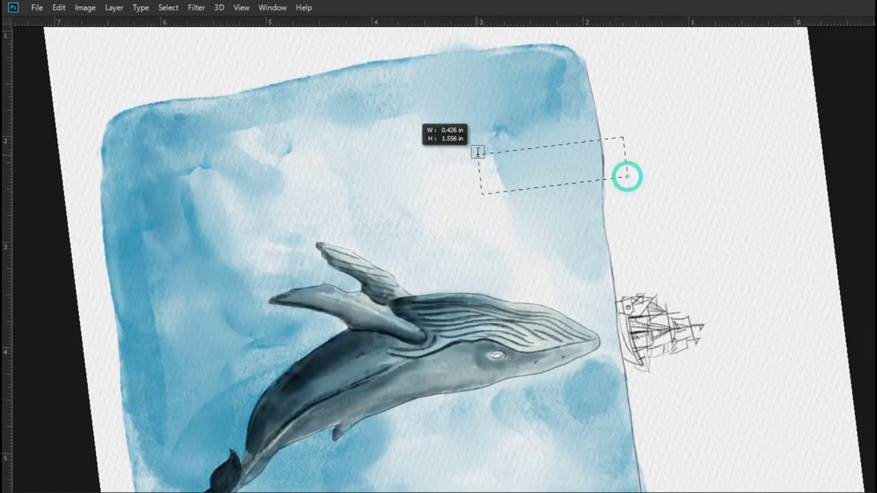
Step: Rotate the view upright and undo the stray stroke at the top right
{"action": "left_click_drag", "start_coordinate": [626, 176], "coordinate": [356, 177]}
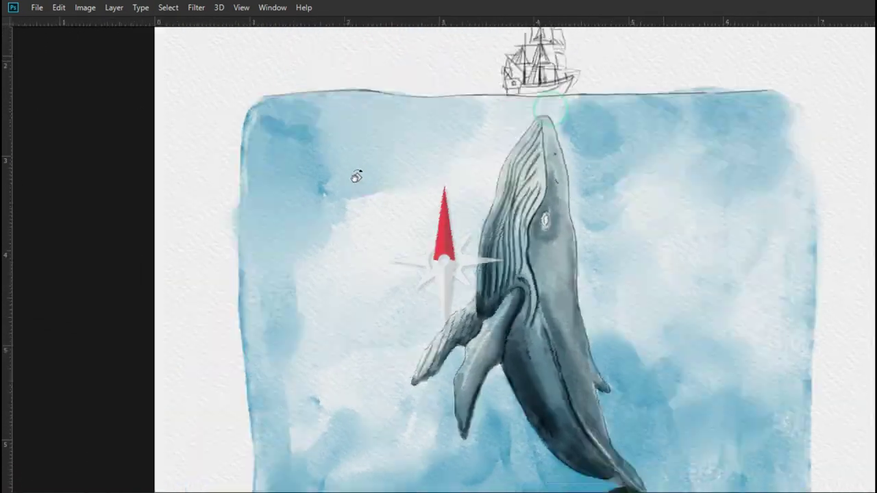
{"action": "scroll", "coordinate": [451, 181], "scroll_direction": "up", "scroll_amount": 1}
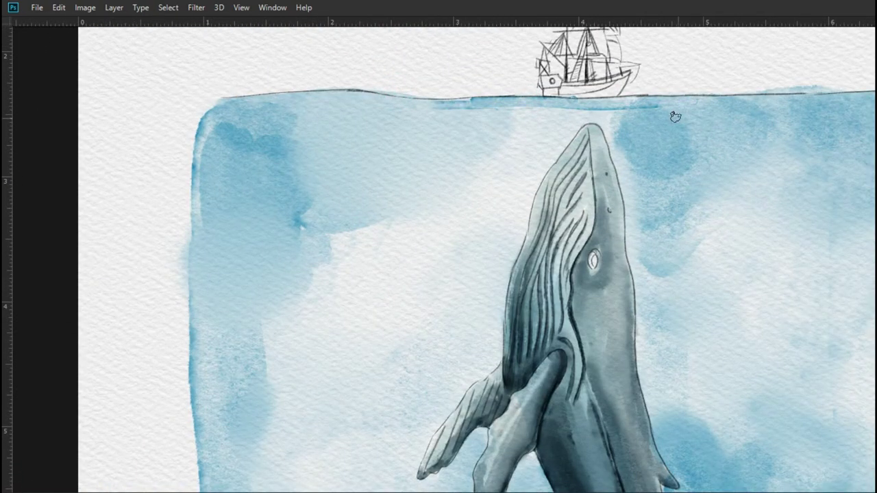
{"action": "left_click_drag", "start_coordinate": [777, 130], "coordinate": [748, 194]}
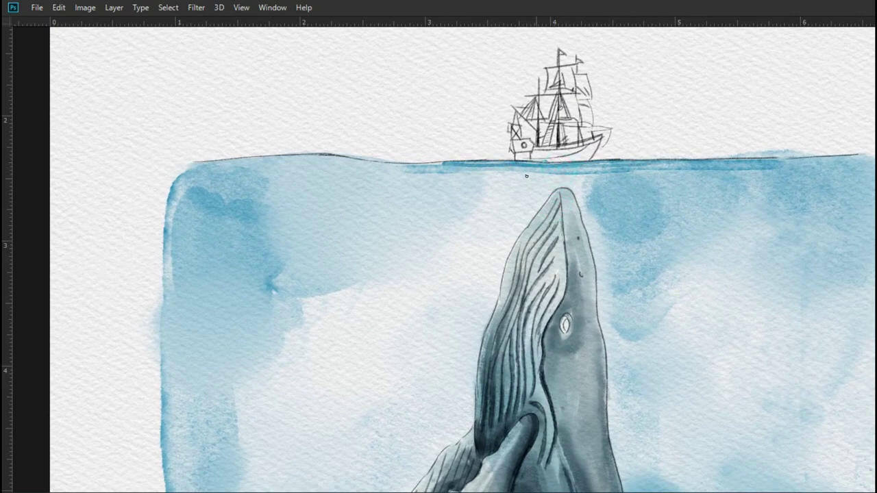
{"action": "left_click_drag", "start_coordinate": [538, 236], "coordinate": [284, 213]}
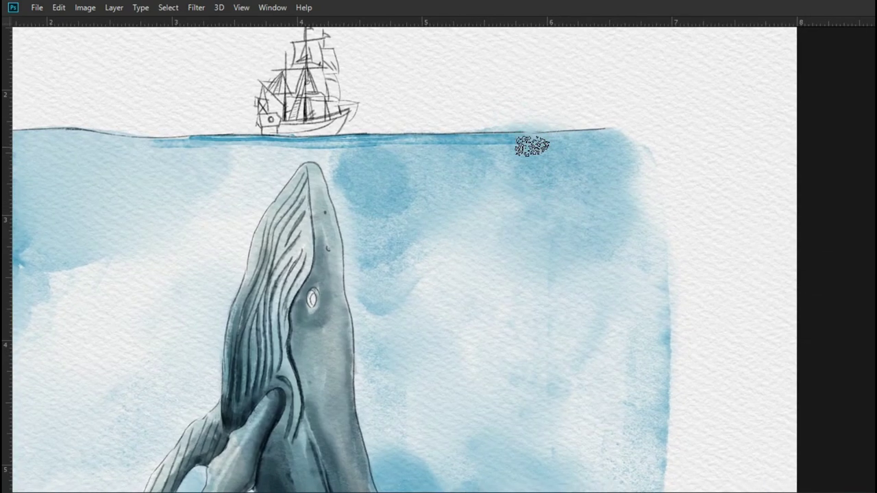
{"action": "key", "text": "ctrl+z"}
Step: Fit the canvas on screen, show the panels, and add empty Layer 5
{"action": "key", "text": "ctrl+0"}
{"action": "scroll", "coordinate": [534, 236], "scroll_direction": "up", "scroll_amount": 2}
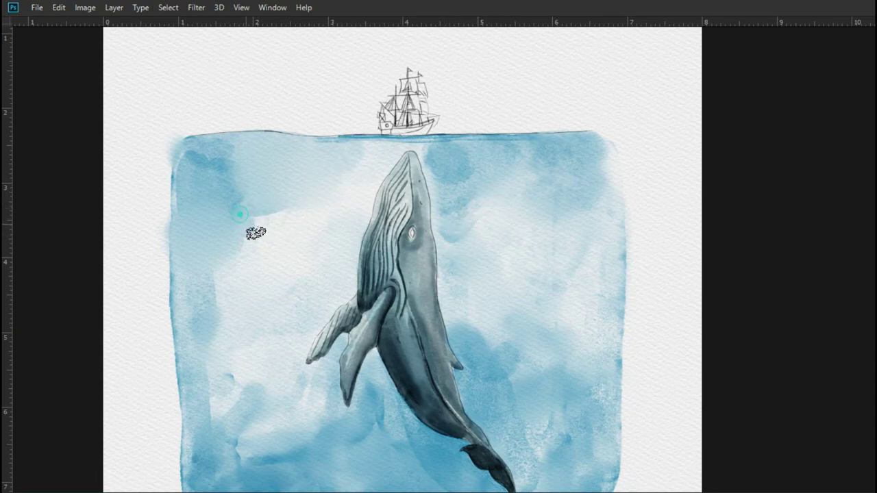
{"action": "scroll", "coordinate": [411, 333], "scroll_direction": "up", "scroll_amount": 2}
{"action": "scroll", "coordinate": [323, 274], "scroll_direction": "down", "scroll_amount": 3}
{"action": "scroll", "coordinate": [431, 244], "scroll_direction": "up", "scroll_amount": 1}
{"action": "scroll", "coordinate": [441, 267], "scroll_direction": "up", "scroll_amount": 1}
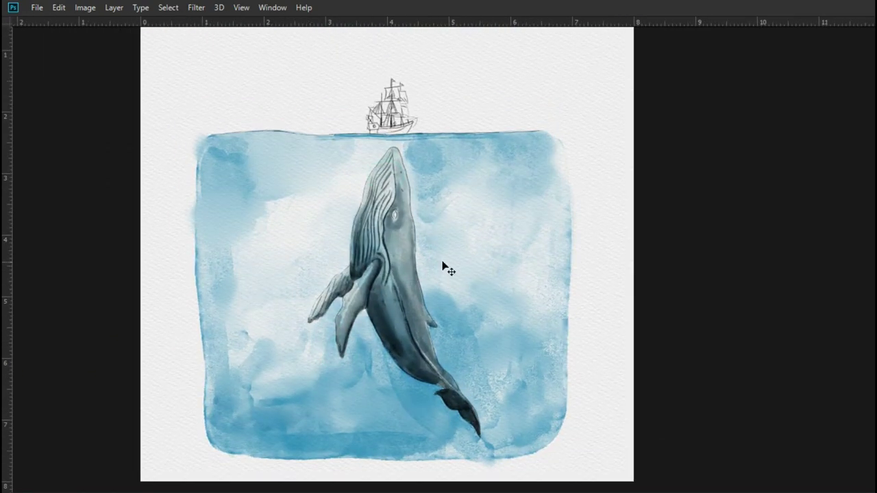
{"action": "scroll", "coordinate": [442, 267], "scroll_direction": "up", "scroll_amount": 1}
{"action": "key", "text": "Tab"}
{"action": "key", "text": "ctrl+shift+n"}
{"action": "key", "text": "Return"}
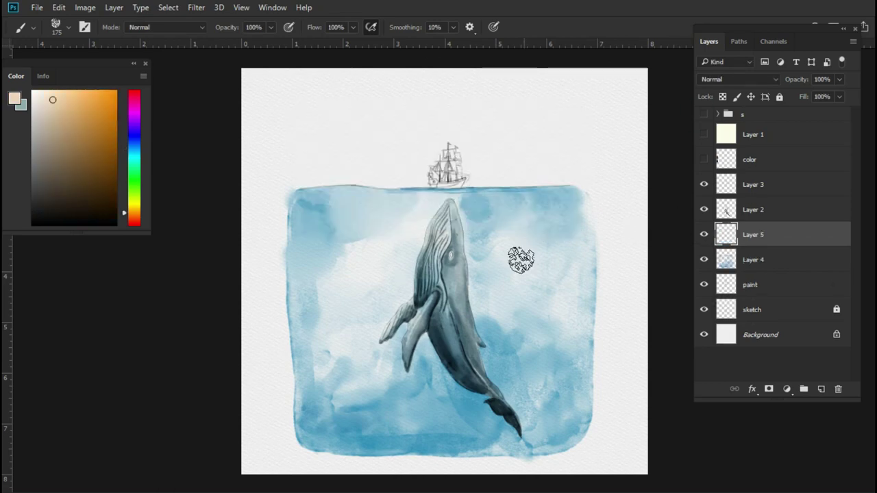
{"action": "scroll", "coordinate": [521, 259], "scroll_direction": "up", "scroll_amount": 2}
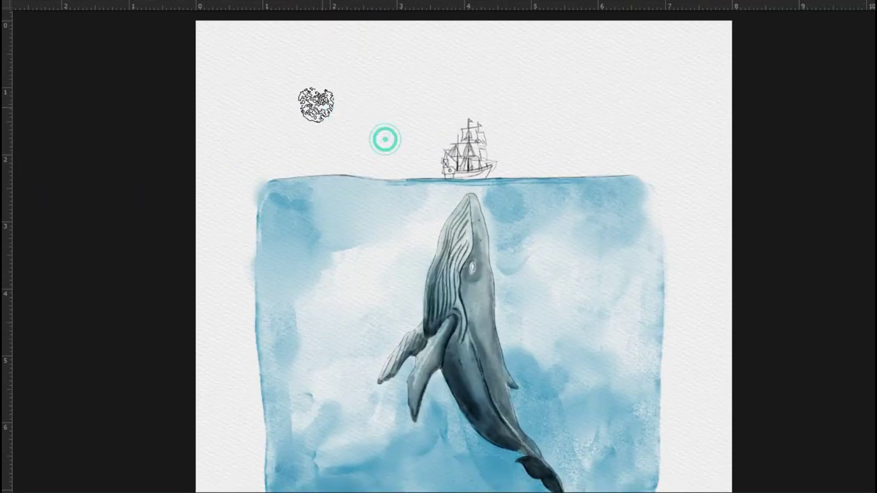
{"action": "mouse_move", "coordinate": [271, 165]}
{"action": "left_mouse_down"}
{"action": "mouse_move", "coordinate": [352, 62]}
{"action": "mouse_move", "coordinate": [615, 59]}
{"action": "mouse_move", "coordinate": [636, 121]}
{"action": "mouse_move", "coordinate": [314, 88]}
{"action": "left_mouse_up"}
{"action": "mouse_move", "coordinate": [519, 100]}
{"action": "left_mouse_down"}
{"action": "mouse_move", "coordinate": [595, 149]}
{"action": "mouse_move", "coordinate": [503, 156]}
{"action": "left_mouse_up"}
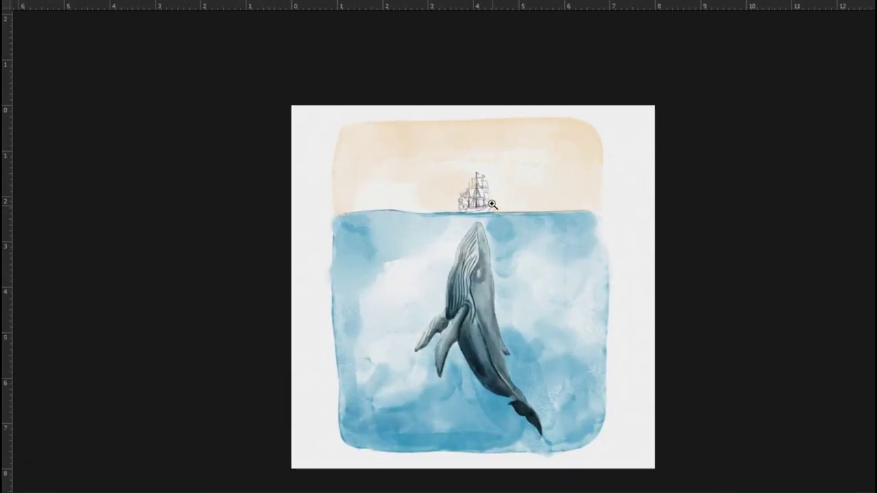
{"action": "key", "text": "ctrl+t"}
{"action": "left_click_drag", "start_coordinate": [451, 83], "coordinate": [451, 80]}
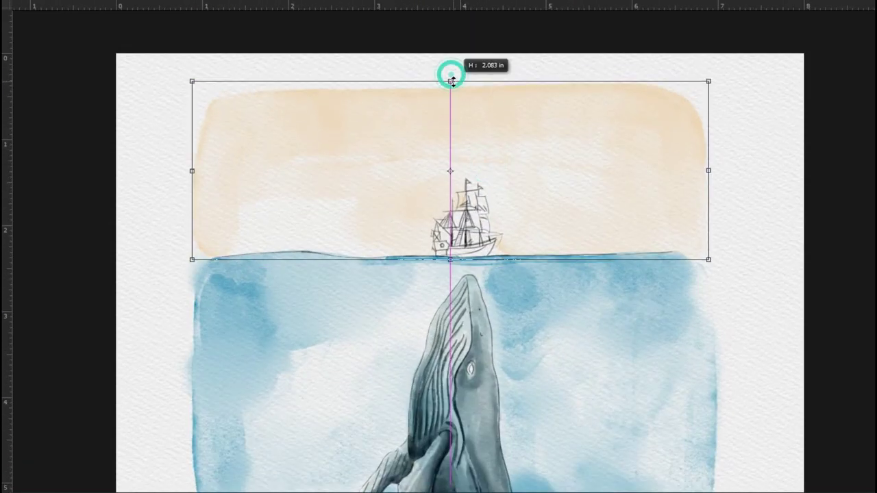
{"action": "key", "text": "Return"}
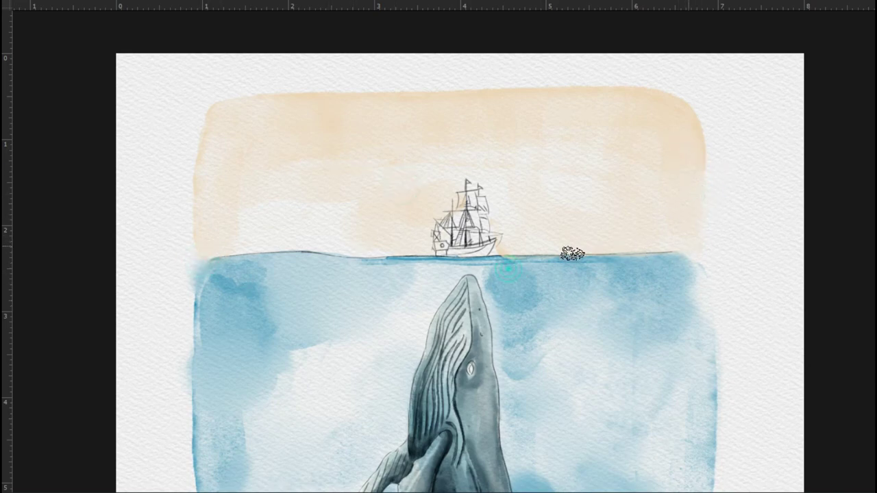
{"action": "scroll", "coordinate": [572, 254], "scroll_direction": "up", "scroll_amount": 3}
{"action": "scroll", "coordinate": [303, 206], "scroll_direction": "up", "scroll_amount": 3}
Step: Select the color layer, switch to the Brush, and add a new layer above it
{"action": "scroll", "coordinate": [577, 273], "scroll_direction": "up", "scroll_amount": 1}
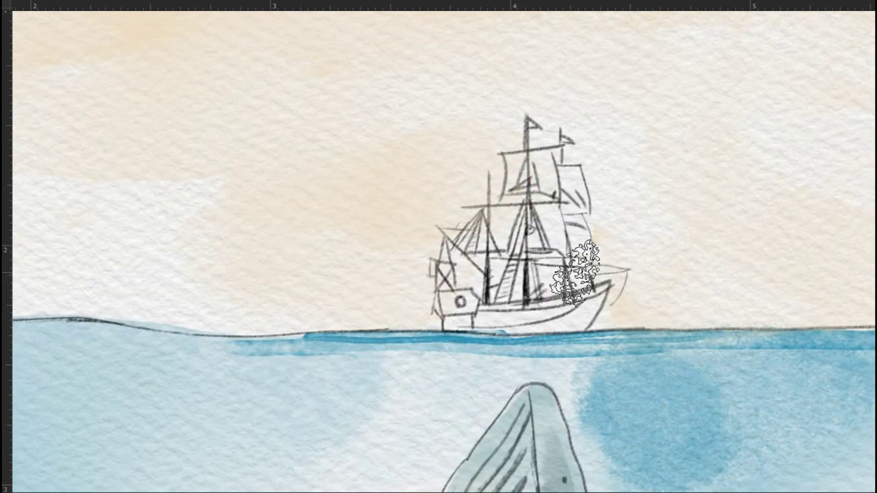
{"action": "scroll", "coordinate": [576, 273], "scroll_direction": "down", "scroll_amount": 5}
{"action": "key", "text": "f"}
{"action": "key", "text": "alt+bracketright"}
{"action": "key", "text": "alt+bracketright"}
{"action": "key", "text": "alt+bracketright"}
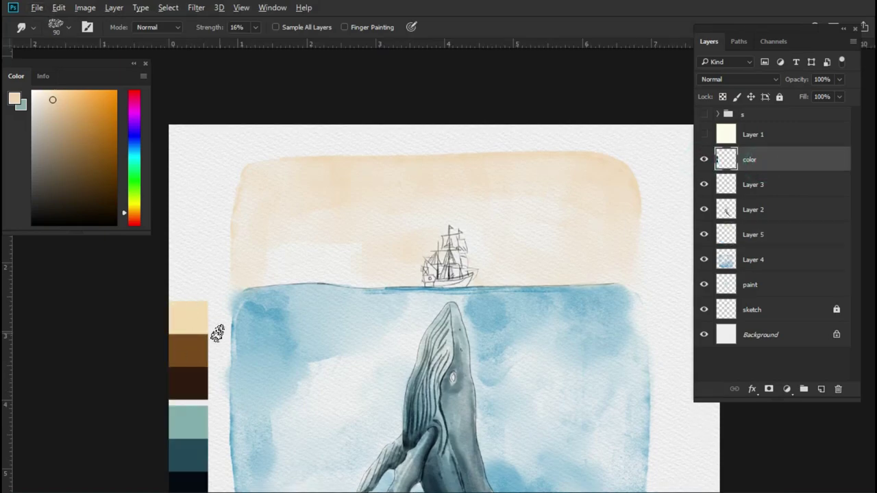
{"action": "key", "text": "b"}
{"action": "key", "text": "ctrl+shift+n"}
{"action": "key", "text": "Return"}
Step: Wash pale beige over the bow, hull, and the upper, right and fore sails
{"action": "scroll", "coordinate": [505, 355], "scroll_direction": "up", "scroll_amount": 2}
{"action": "key", "text": "f"}
{"action": "scroll", "coordinate": [319, 259], "scroll_direction": "up", "scroll_amount": 2}
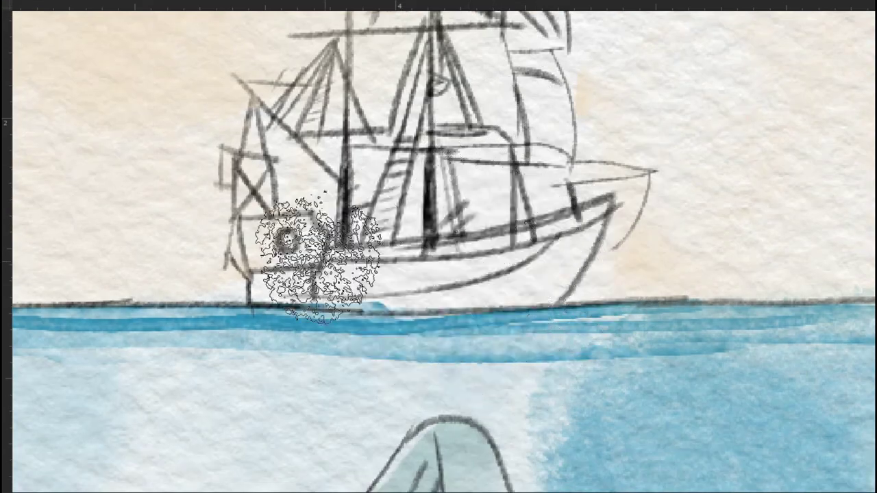
{"action": "mouse_move", "coordinate": [319, 259]}
{"action": "left_mouse_down"}
{"action": "mouse_move", "coordinate": [304, 231]}
{"action": "mouse_move", "coordinate": [562, 260]}
{"action": "left_mouse_up"}
{"action": "scroll", "coordinate": [561, 260], "scroll_direction": "up", "scroll_amount": 3}
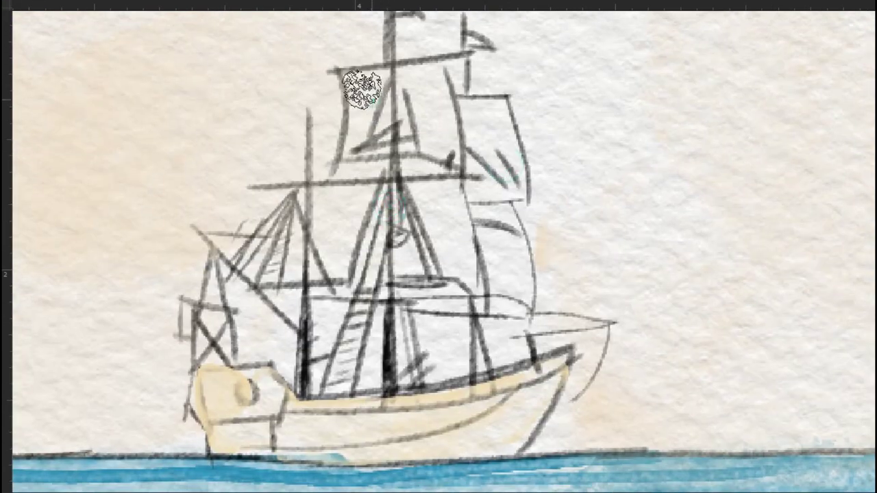
{"action": "mouse_move", "coordinate": [361, 89]}
{"action": "left_mouse_down"}
{"action": "mouse_move", "coordinate": [475, 119]}
{"action": "mouse_move", "coordinate": [503, 287]}
{"action": "left_mouse_up"}
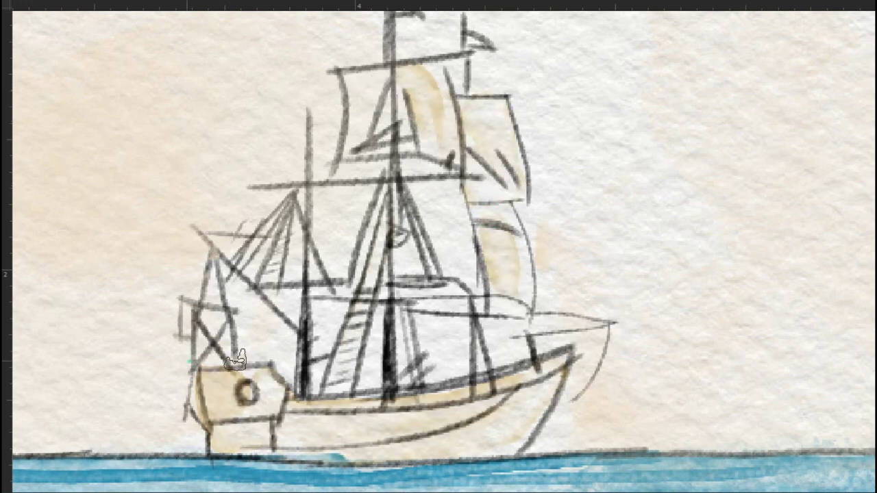
{"action": "left_click_drag", "start_coordinate": [320, 226], "coordinate": [376, 178]}
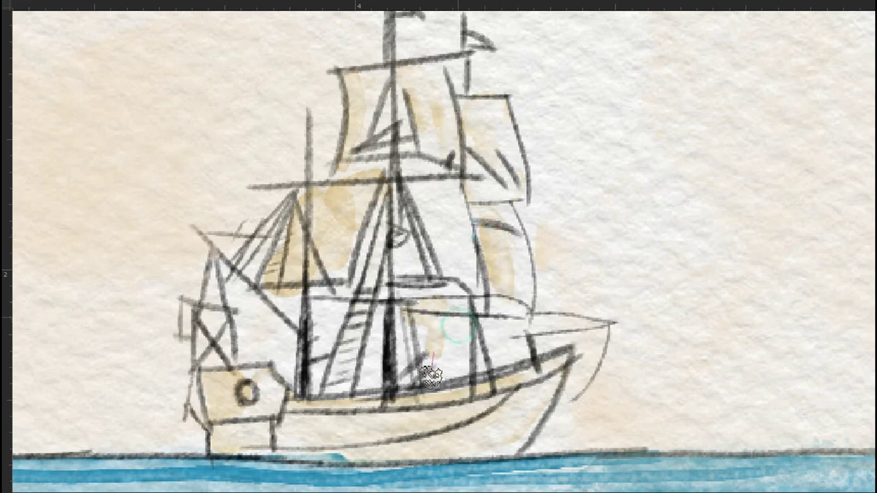
Step: Paint the hull brown and darken the bow and keel from bow to stern
{"action": "key", "text": "ctrl+0"}
{"action": "left_click", "coordinate": [752, 199]}
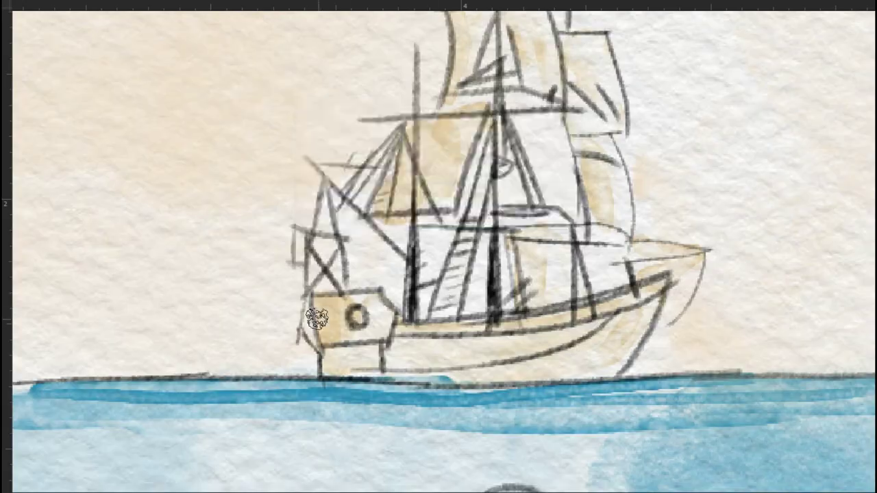
{"action": "key", "text": "ctrl+0"}
{"action": "left_click", "coordinate": [304, 293]}
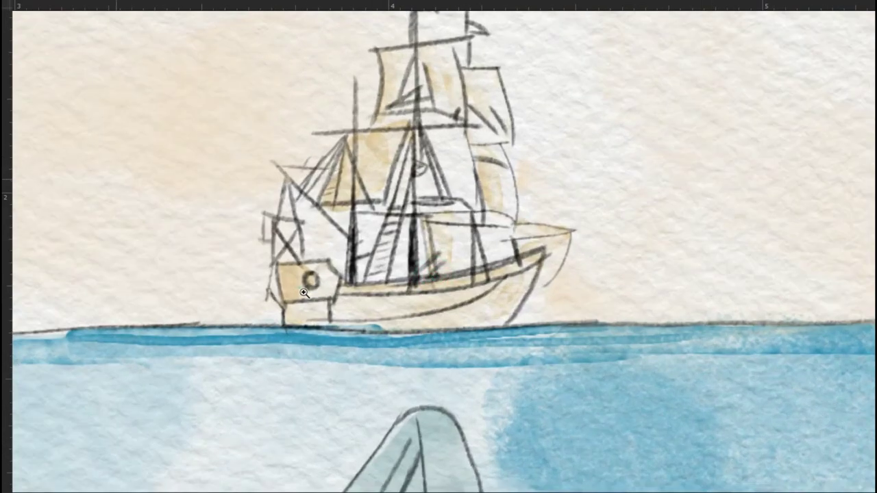
{"action": "mouse_move", "coordinate": [288, 267]}
{"action": "left_mouse_down"}
{"action": "mouse_move", "coordinate": [304, 303]}
{"action": "mouse_move", "coordinate": [333, 333]}
{"action": "mouse_move", "coordinate": [385, 356]}
{"action": "mouse_move", "coordinate": [664, 329]}
{"action": "left_mouse_up"}
{"action": "left_click_drag", "start_coordinate": [602, 343], "coordinate": [781, 226]}
{"action": "left_click_drag", "start_coordinate": [253, 237], "coordinate": [274, 269]}
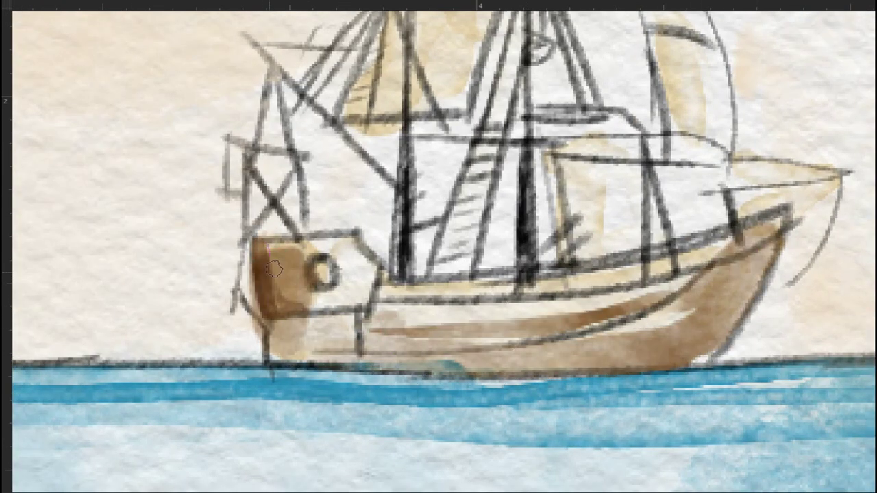
{"action": "left_click_drag", "start_coordinate": [274, 309], "coordinate": [367, 346]}
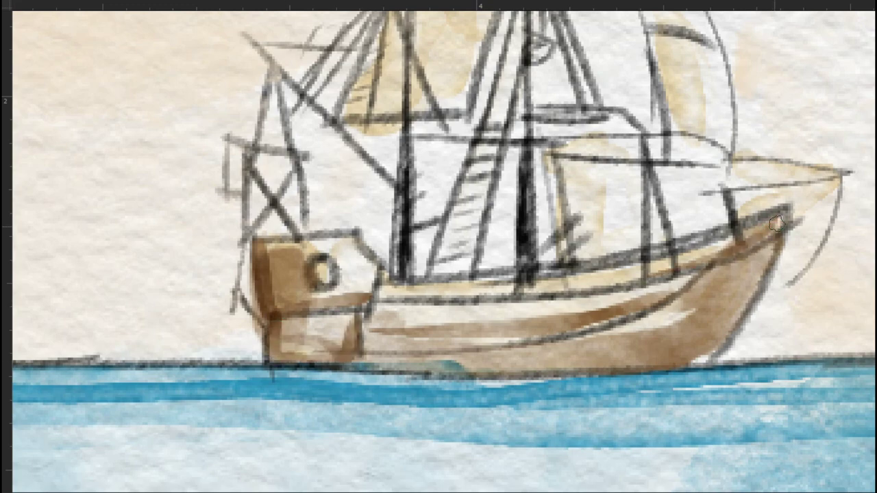
{"action": "mouse_move", "coordinate": [307, 375]}
{"action": "left_mouse_down"}
{"action": "mouse_move", "coordinate": [736, 346]}
{"action": "mouse_move", "coordinate": [769, 247]}
{"action": "left_mouse_up"}
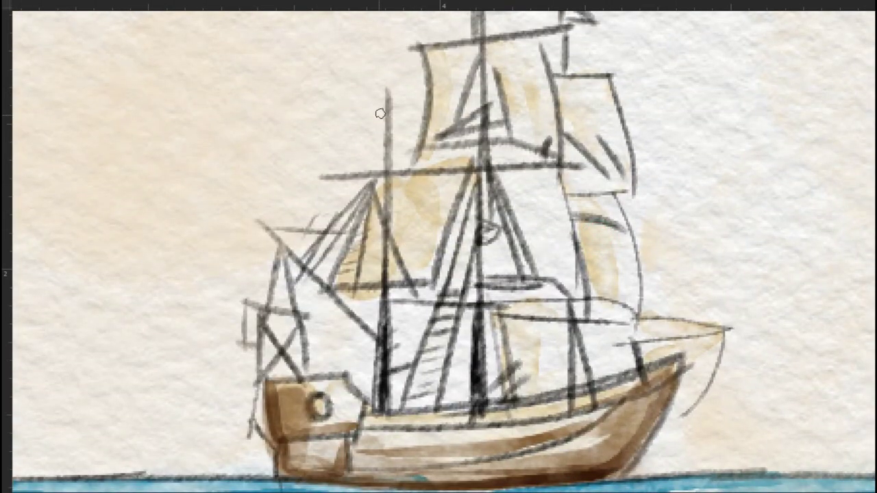
Step: Paint the foremast, bowsprit, main mast and a diagonal rigging stroke brown
{"action": "left_click_drag", "start_coordinate": [387, 92], "coordinate": [382, 410]}
{"action": "left_click_drag", "start_coordinate": [310, 363], "coordinate": [283, 264]}
{"action": "left_click_drag", "start_coordinate": [477, 243], "coordinate": [478, 409]}
{"action": "left_click_drag", "start_coordinate": [433, 408], "coordinate": [465, 280]}
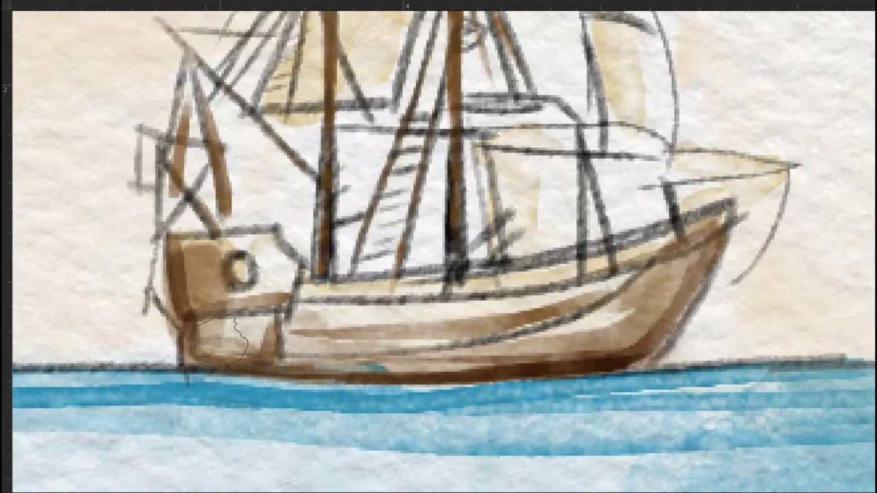
Step: Darken the stern cabin, fill the porthole, and add a dark band below the cabin
{"action": "left_click_drag", "start_coordinate": [221, 343], "coordinate": [192, 268]}
{"action": "mouse_move", "coordinate": [185, 329]}
{"action": "left_mouse_down"}
{"action": "mouse_move", "coordinate": [274, 267]}
{"action": "mouse_move", "coordinate": [247, 274]}
{"action": "left_mouse_up"}
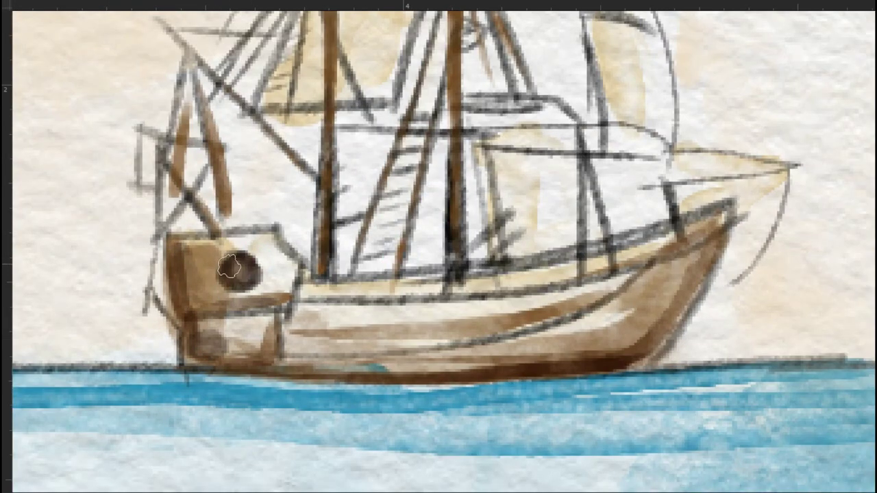
{"action": "mouse_move", "coordinate": [174, 240]}
{"action": "left_mouse_down"}
{"action": "mouse_move", "coordinate": [236, 311]}
{"action": "mouse_move", "coordinate": [181, 299]}
{"action": "left_mouse_up"}
{"action": "scroll", "coordinate": [266, 307], "scroll_direction": "down", "scroll_amount": 5}
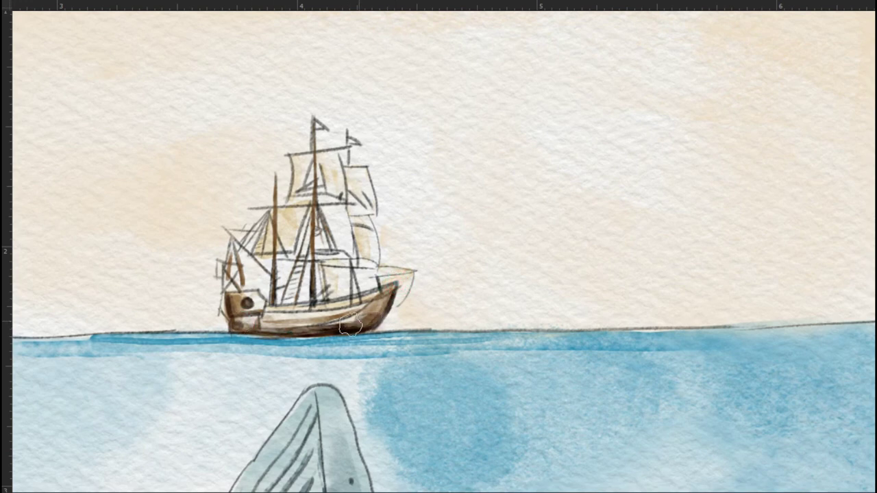
Step: Deepen the brown down the main mast and add a brown cloud wash right of the ship
{"action": "left_click_drag", "start_coordinate": [314, 120], "coordinate": [313, 305]}
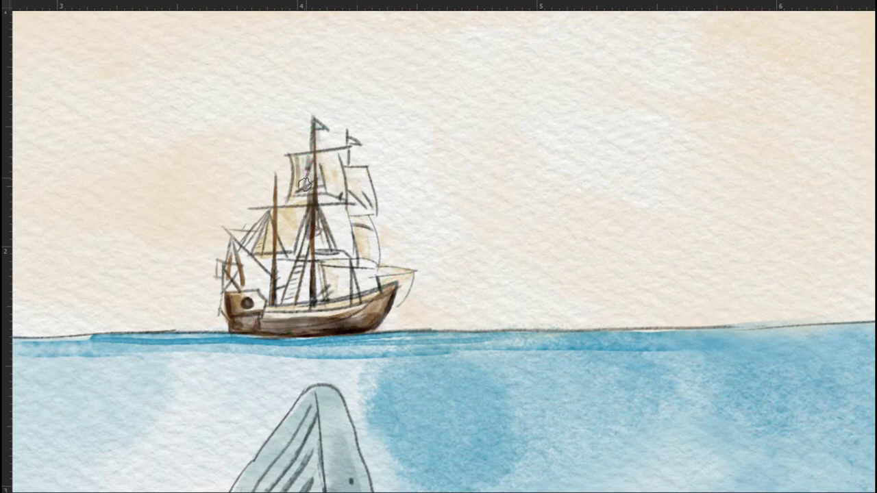
{"action": "scroll", "coordinate": [398, 224], "scroll_direction": "down", "scroll_amount": 3}
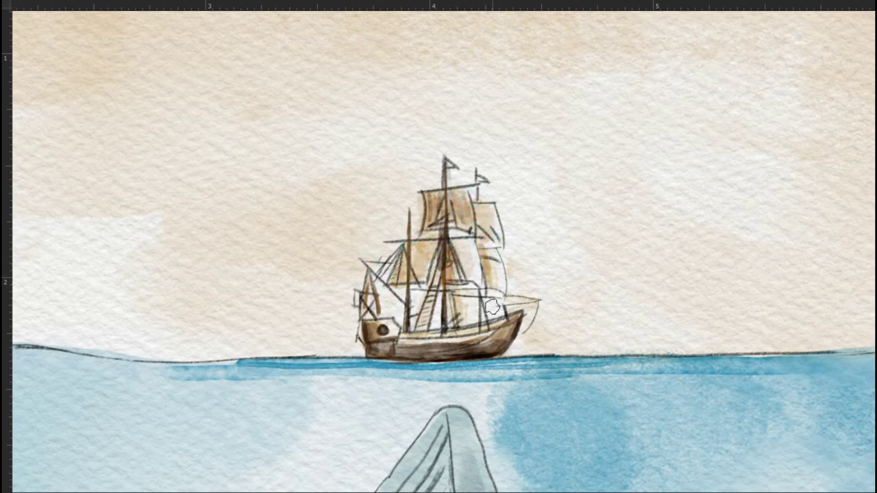
{"action": "mouse_move", "coordinate": [494, 187]}
{"action": "left_mouse_down"}
{"action": "mouse_move", "coordinate": [534, 274]}
{"action": "mouse_move", "coordinate": [519, 137]}
{"action": "mouse_move", "coordinate": [677, 198]}
{"action": "mouse_move", "coordinate": [509, 188]}
{"action": "left_mouse_up"}
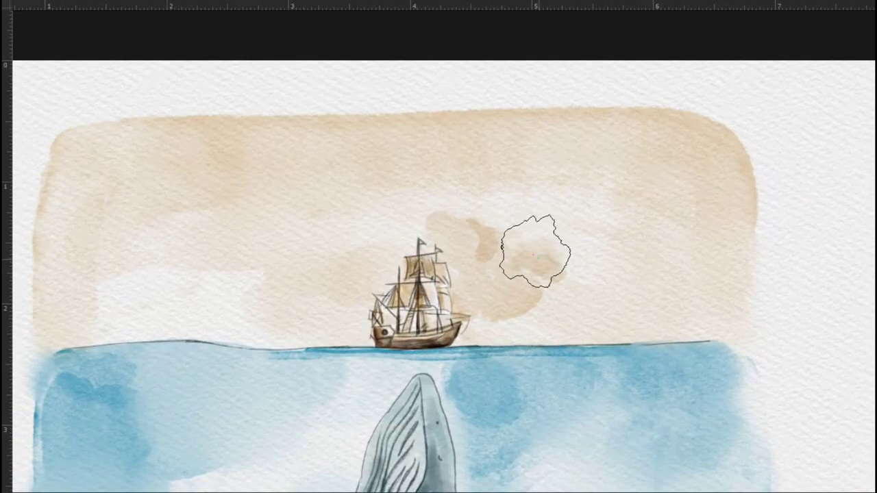
Step: Brush brown cloud washes at the upper left, upper right and lower sky, undoing one bad stroke
{"action": "mouse_move", "coordinate": [525, 245]}
{"action": "left_mouse_down"}
{"action": "mouse_move", "coordinate": [361, 283]}
{"action": "mouse_move", "coordinate": [322, 223]}
{"action": "mouse_move", "coordinate": [201, 274]}
{"action": "mouse_move", "coordinate": [210, 215]}
{"action": "left_mouse_up"}
{"action": "key", "text": "ctrl+z"}
{"action": "mouse_move", "coordinate": [217, 170]}
{"action": "left_mouse_down"}
{"action": "mouse_move", "coordinate": [167, 225]}
{"action": "mouse_move", "coordinate": [180, 196]}
{"action": "mouse_move", "coordinate": [171, 180]}
{"action": "left_mouse_up"}
{"action": "mouse_move", "coordinate": [579, 189]}
{"action": "left_mouse_down"}
{"action": "mouse_move", "coordinate": [685, 231]}
{"action": "mouse_move", "coordinate": [568, 290]}
{"action": "left_mouse_up"}
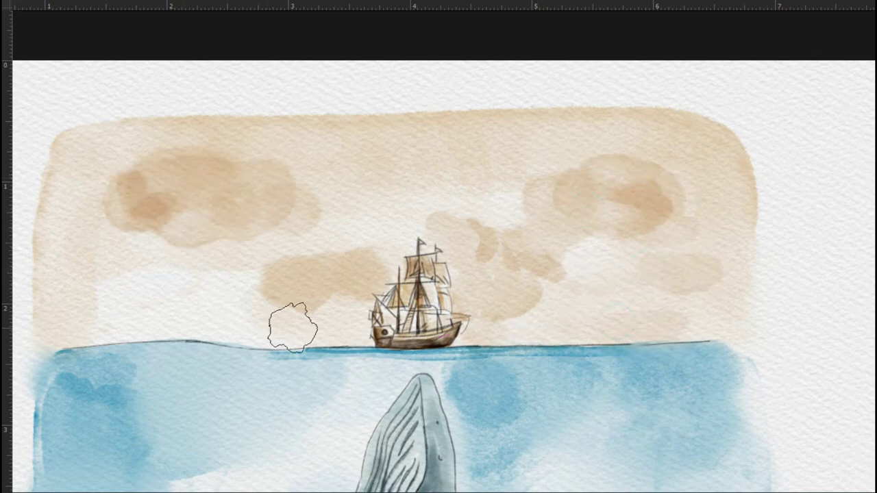
{"action": "left_click_drag", "start_coordinate": [281, 327], "coordinate": [230, 290]}
{"action": "left_click_drag", "start_coordinate": [166, 237], "coordinate": [198, 237]}
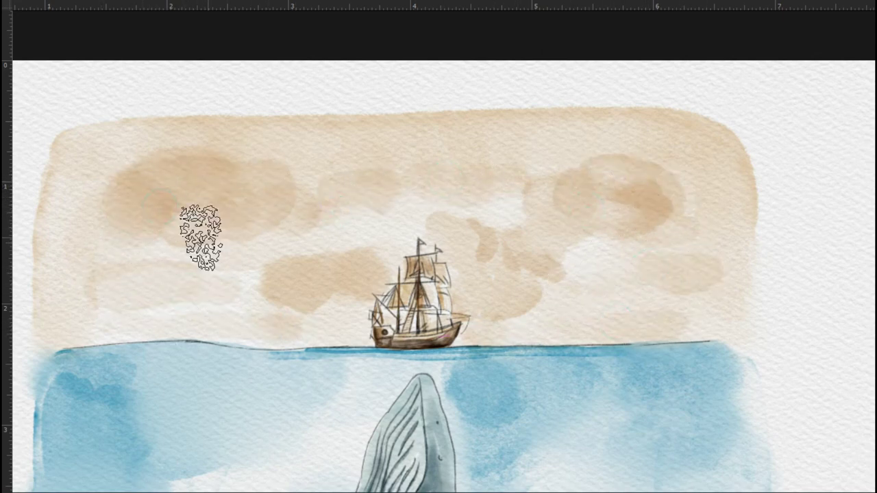
Step: Darken and enlarge the whale's pupil and iris on Layer 3, then zoom out to see the painting
{"action": "scroll", "coordinate": [496, 231], "scroll_direction": "down", "scroll_amount": 5}
{"action": "scroll", "coordinate": [513, 230], "scroll_direction": "up", "scroll_amount": 3}
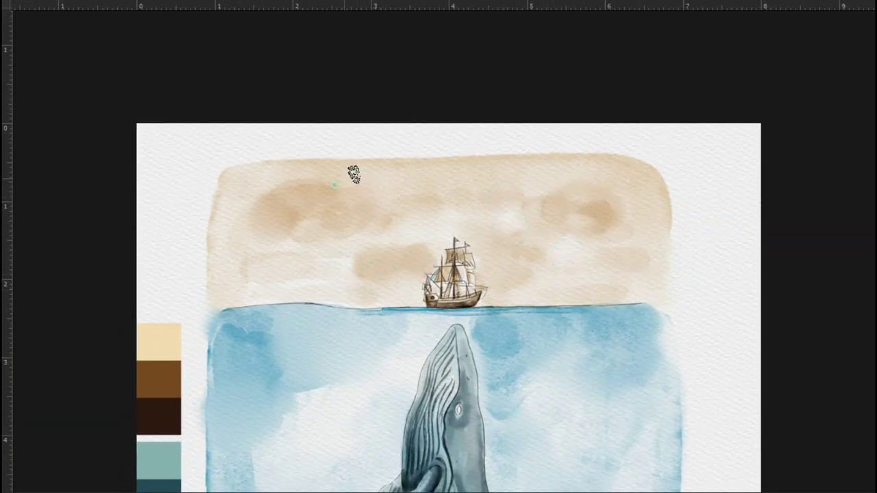
{"action": "scroll", "coordinate": [554, 265], "scroll_direction": "down", "scroll_amount": 2}
{"action": "scroll", "coordinate": [513, 254], "scroll_direction": "up", "scroll_amount": 5}
{"action": "scroll", "coordinate": [462, 225], "scroll_direction": "down", "scroll_amount": 2}
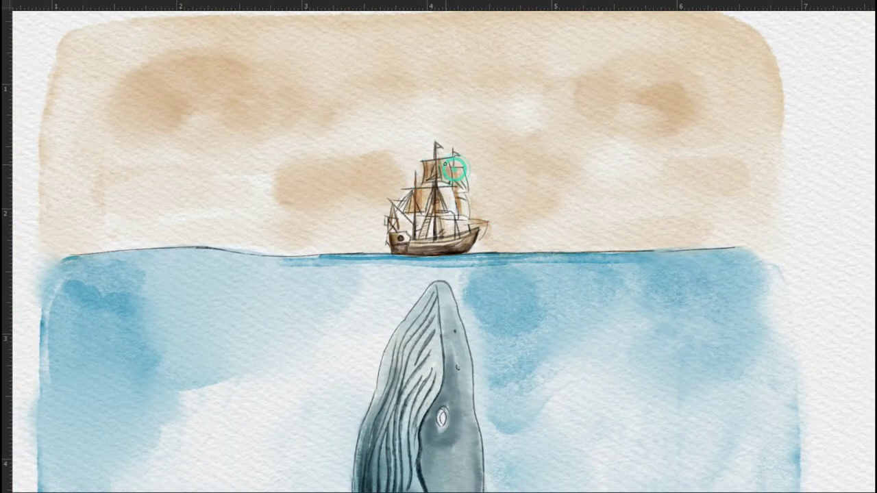
{"action": "scroll", "coordinate": [485, 196], "scroll_direction": "up", "scroll_amount": 1}
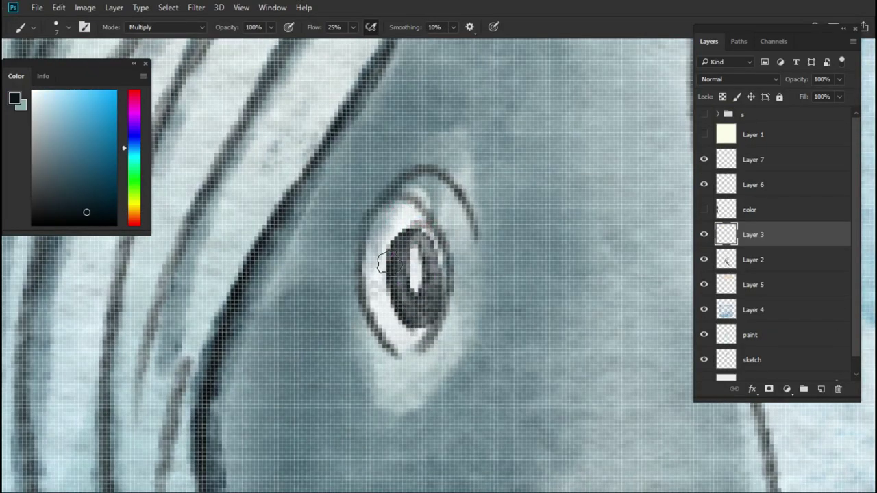
{"action": "mouse_move", "coordinate": [387, 264]}
{"action": "left_mouse_down"}
{"action": "mouse_move", "coordinate": [383, 288]}
{"action": "mouse_move", "coordinate": [401, 240]}
{"action": "mouse_move", "coordinate": [421, 235]}
{"action": "mouse_move", "coordinate": [387, 295]}
{"action": "mouse_move", "coordinate": [414, 233]}
{"action": "mouse_move", "coordinate": [437, 282]}
{"action": "left_mouse_up"}
{"action": "key", "text": "ctrl+minus"}
{"action": "key", "text": "ctrl+minus"}
{"action": "key", "text": "ctrl+minus"}
Step: Lower the brush flow from 25% to 3% and pan to the whale's lower body
{"action": "key", "text": "ctrl+0"}
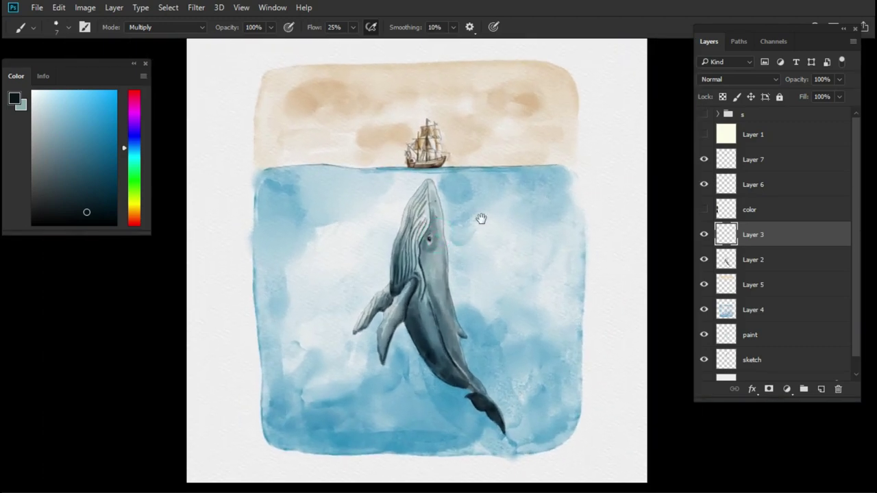
{"action": "scroll", "coordinate": [430, 240], "scroll_direction": "up", "scroll_amount": 4}
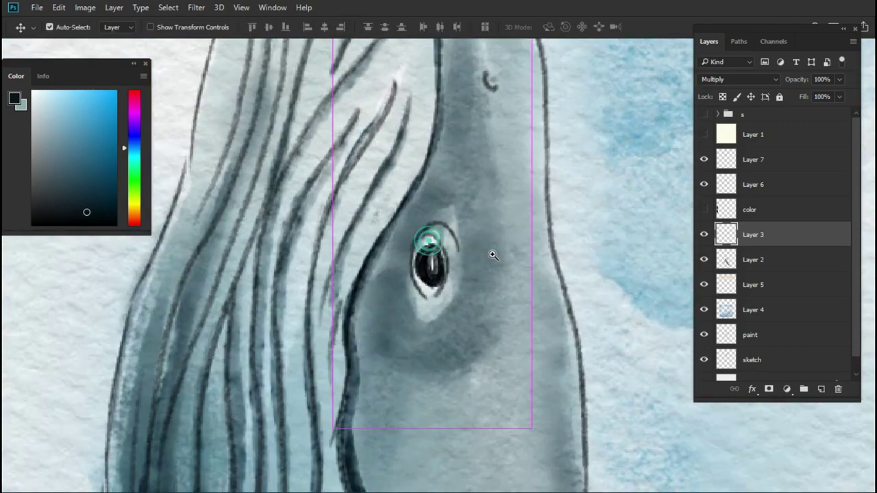
{"action": "scroll", "coordinate": [438, 233], "scroll_direction": "up", "scroll_amount": 2}
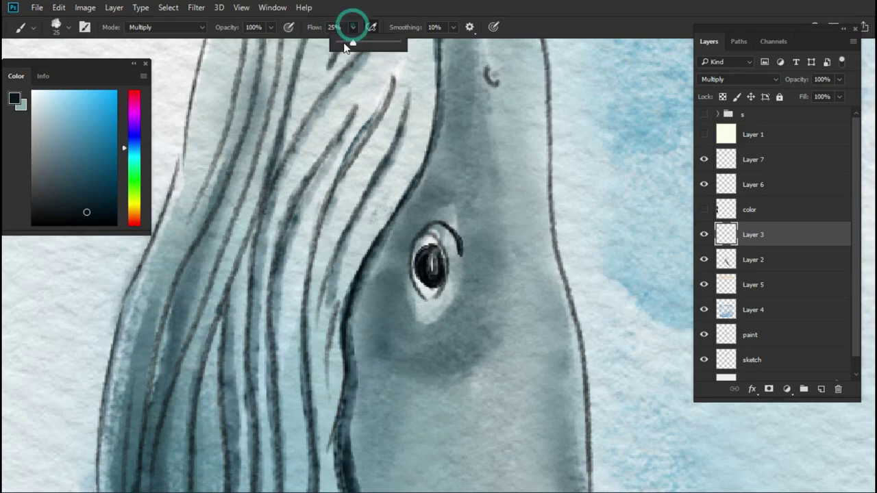
{"action": "left_click_drag", "start_coordinate": [345, 47], "coordinate": [335, 47]}
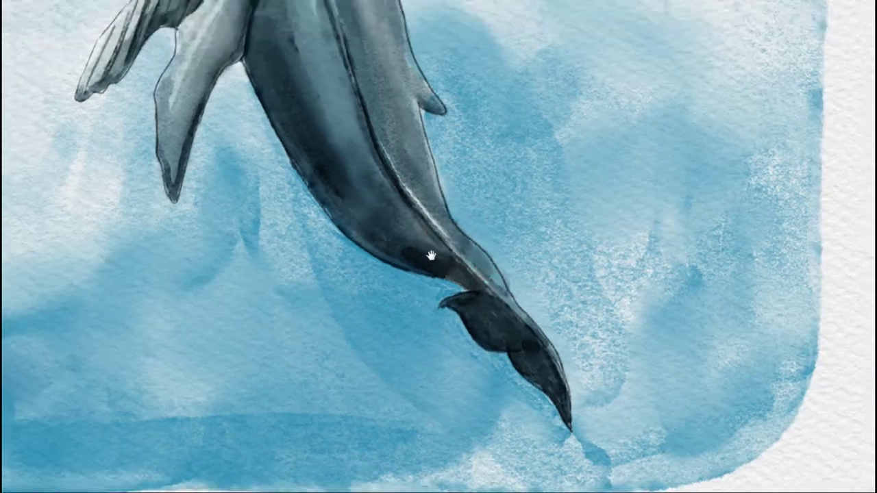
{"action": "left_click_drag", "start_coordinate": [430, 255], "coordinate": [440, 293]}
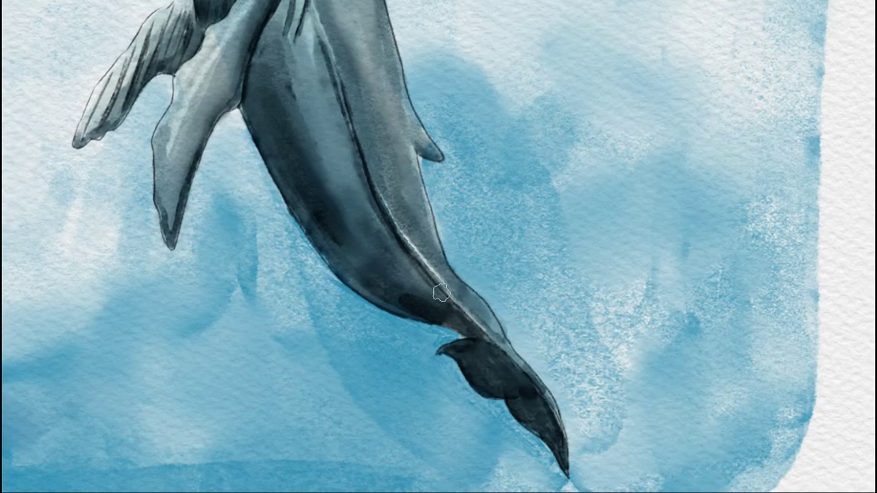